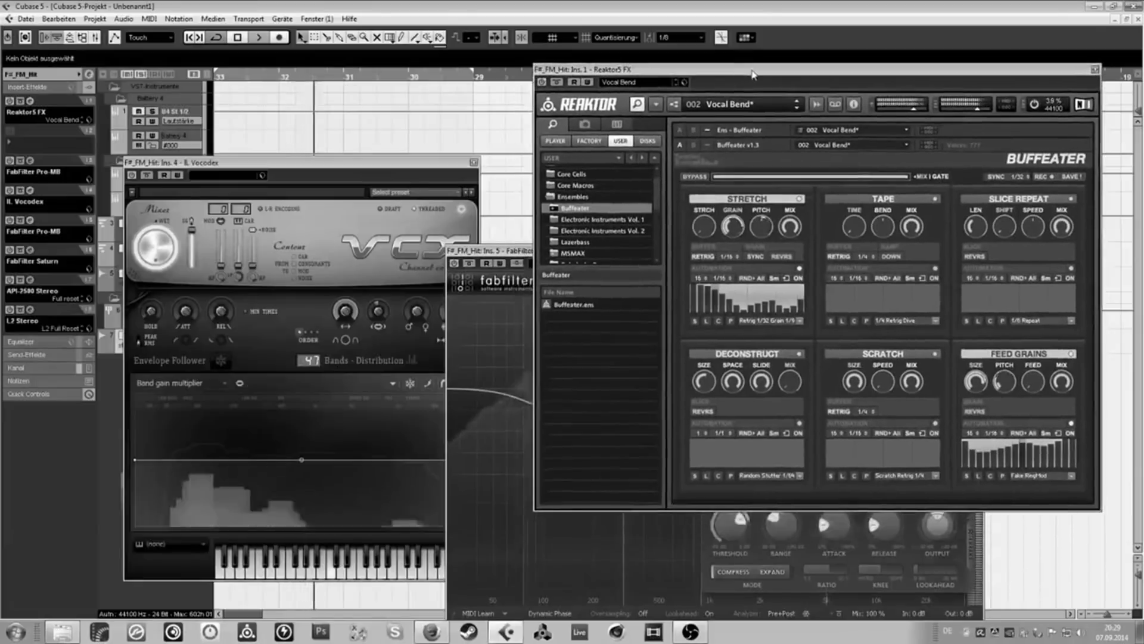
left_click(522, 251)
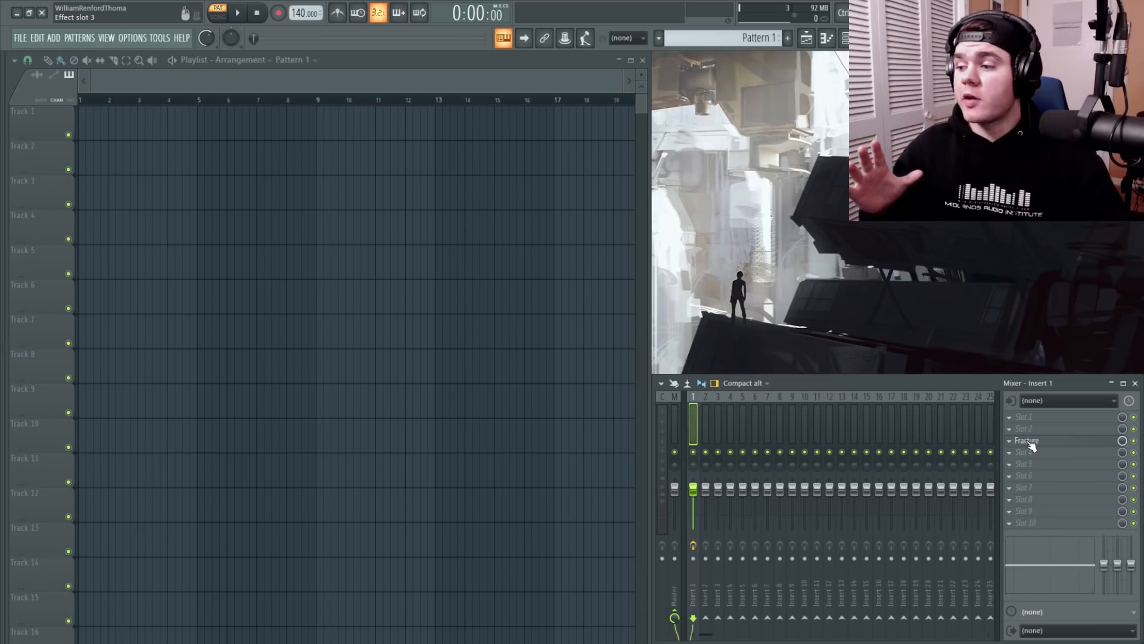
left_click(1030, 443)
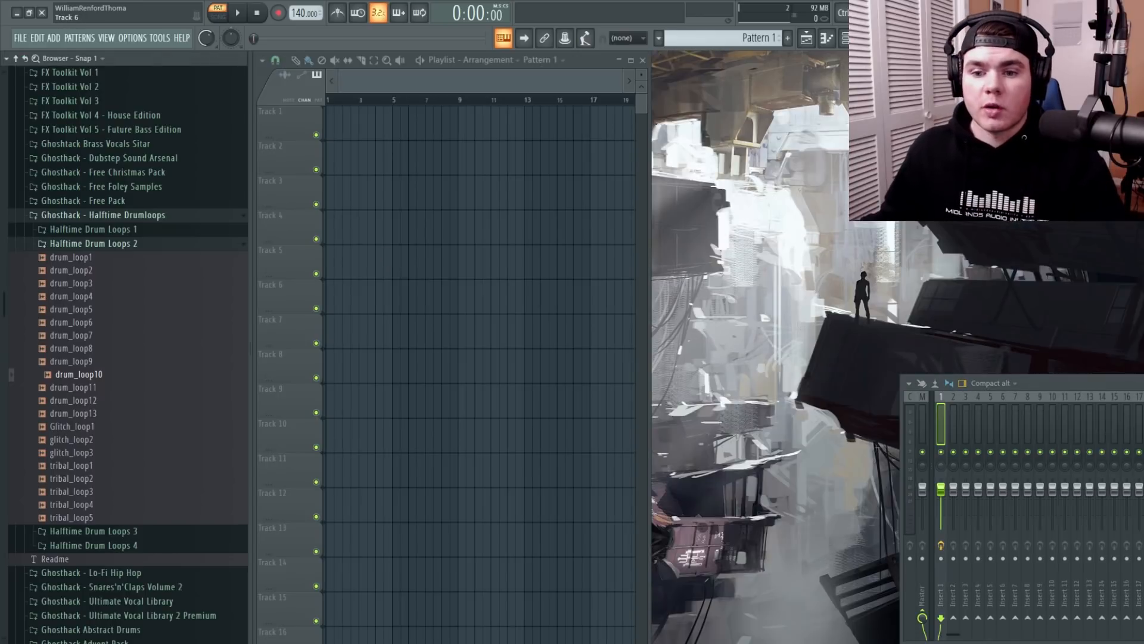
Place drum_loop10 on Track 1 at bar 1 of the playlist and switch playback to song mode.
left_click(65, 374)
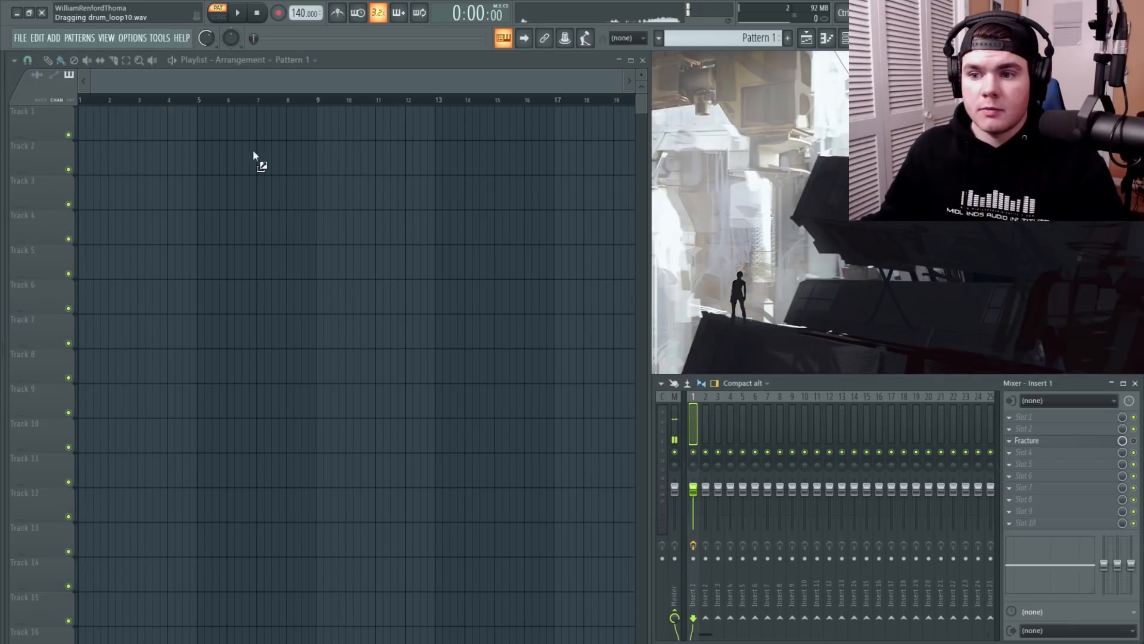
left_click(141, 122)
left_click_drag(161, 128, 101, 128)
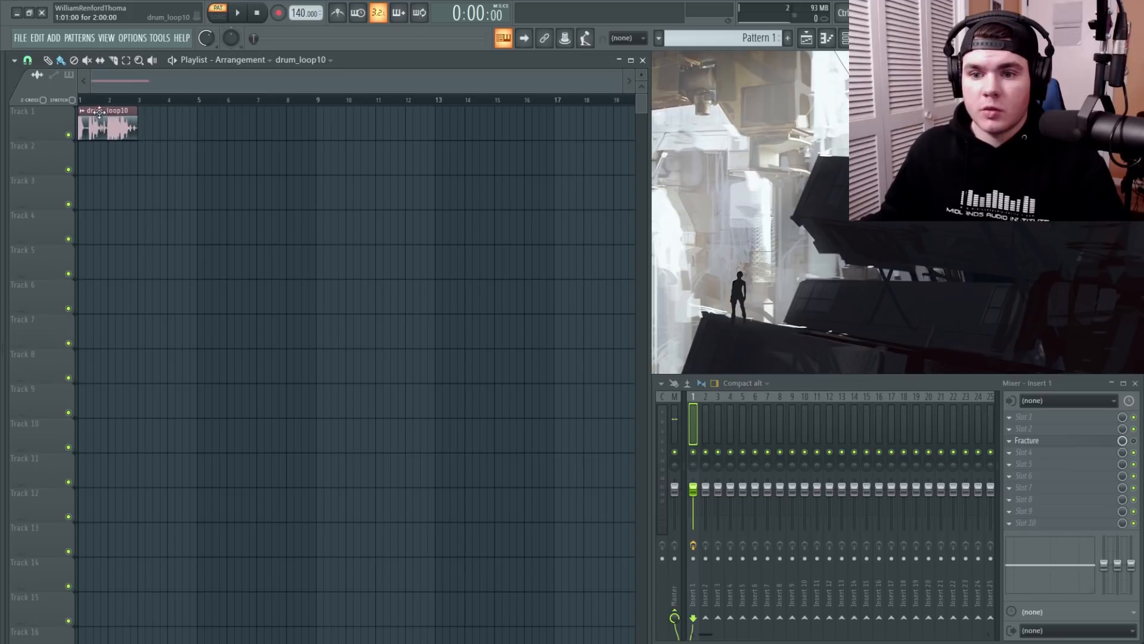
scroll(102, 101, "up", 5)
key("l")
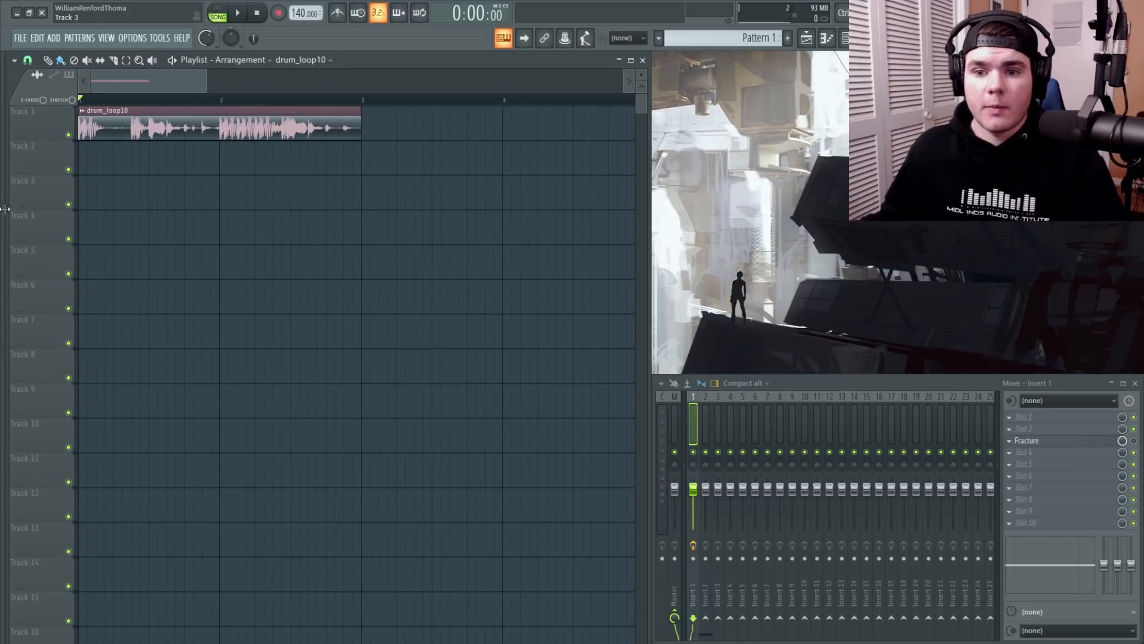
Play the unprocessed drum_loop10 from the playlist and stop playback.
left_click(4, 209)
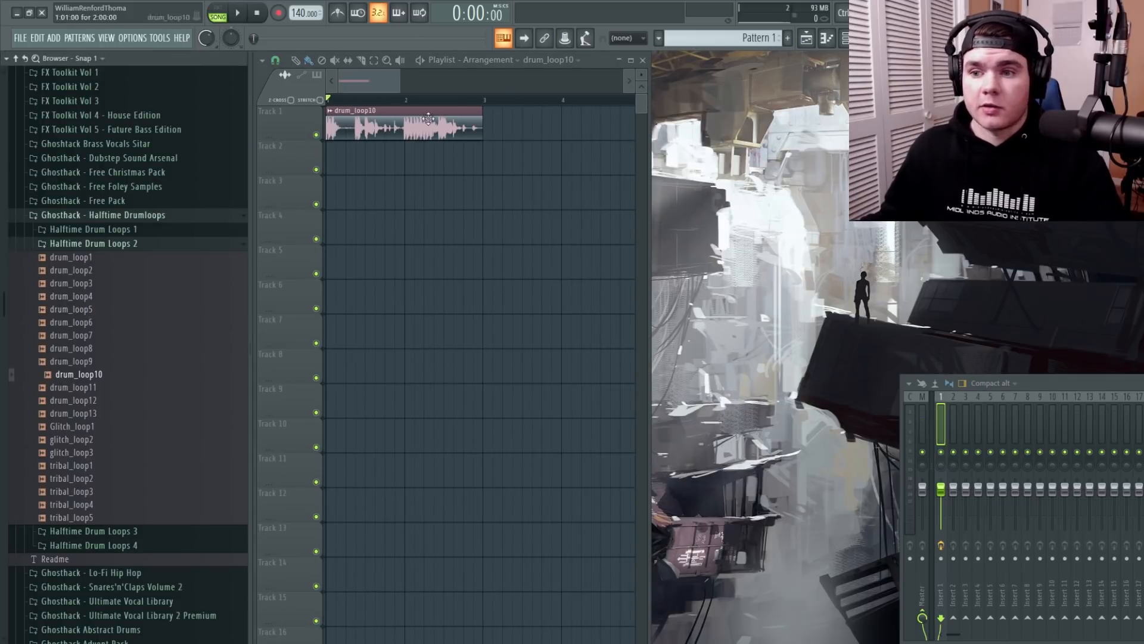
left_click(250, 206)
left_click(237, 14)
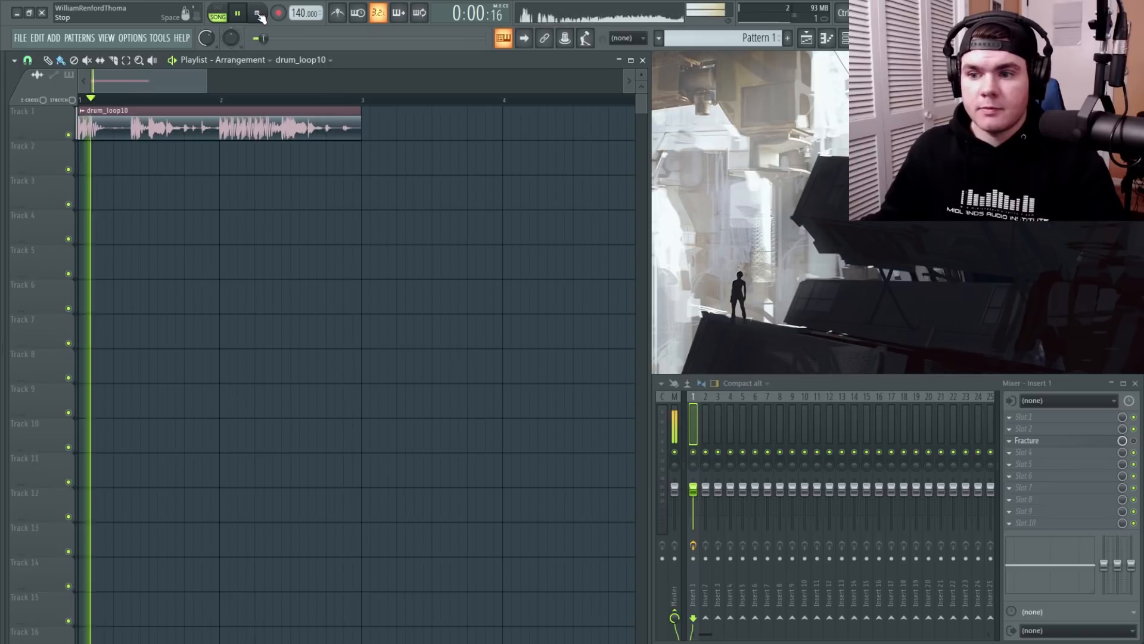
left_click(259, 14)
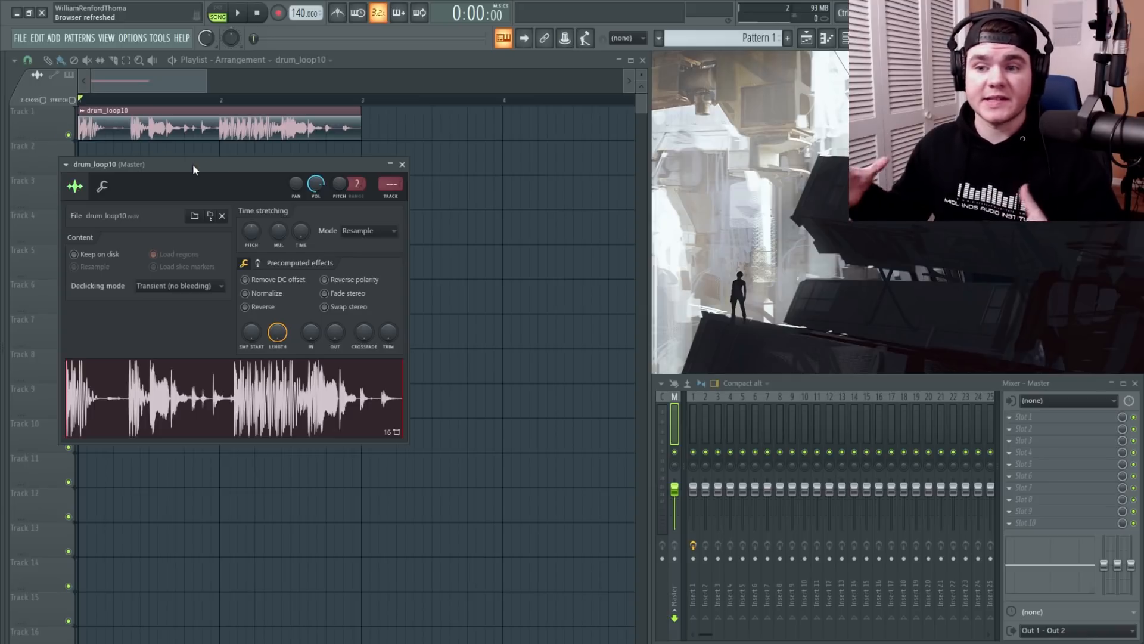
Route drum_loop10 to mixer insert 1 and open the Fracture plugin on that insert.
left_click_drag(391, 186, 391, 181)
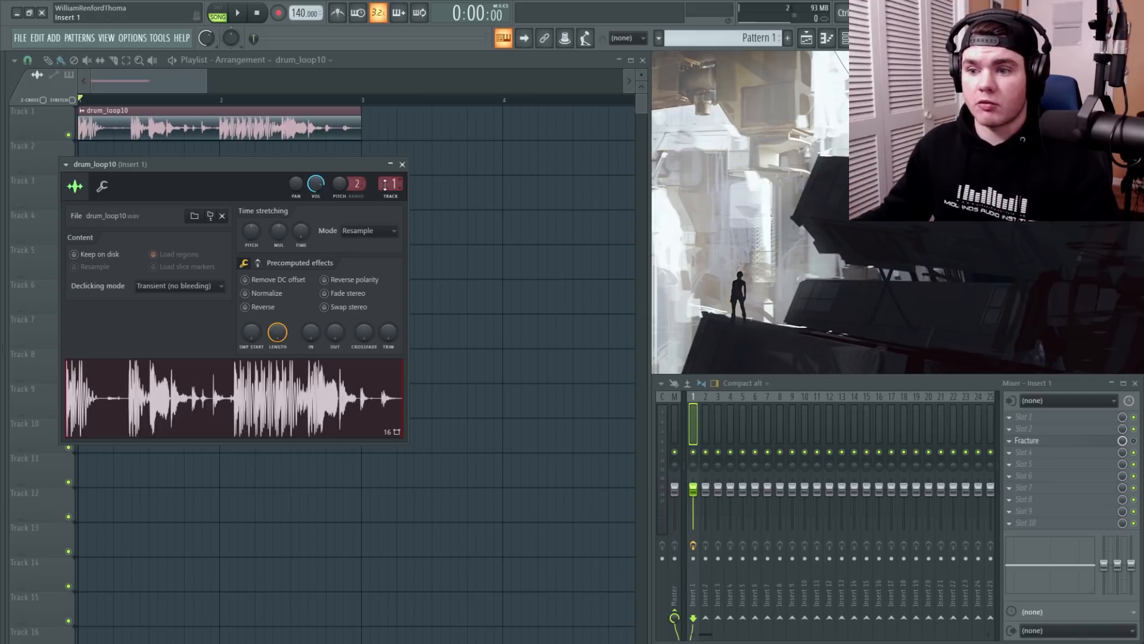
left_click(403, 165)
left_click_drag(1037, 441, 1037, 434)
left_click(1030, 429)
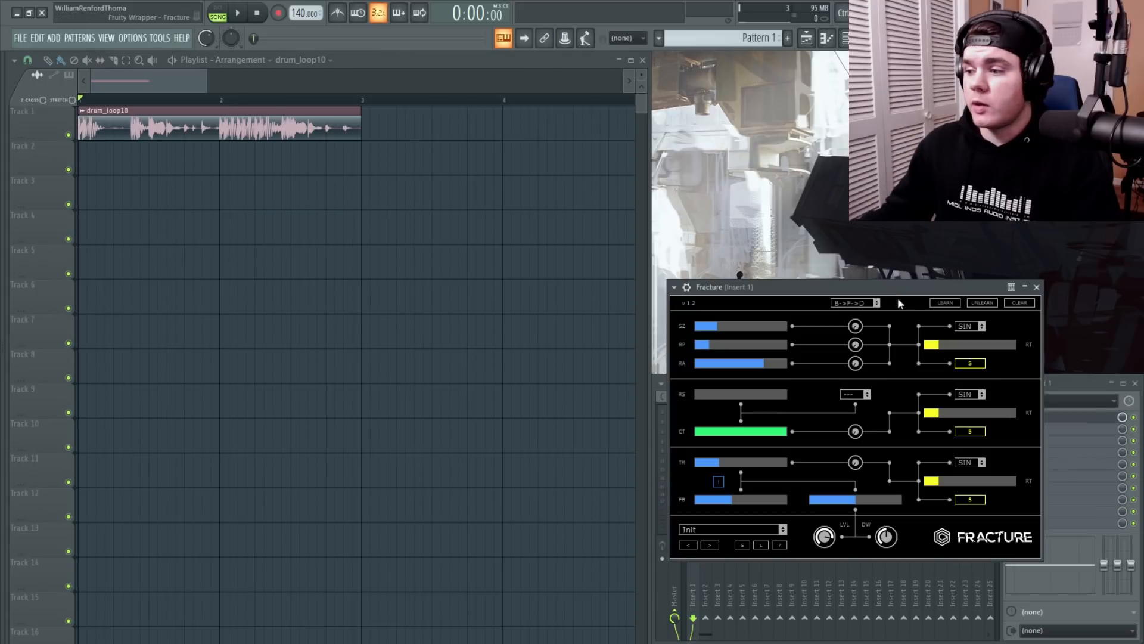
Set Fracture's Dry/Wet mix to 100%, playing the drum loop before and after the change.
key("space")
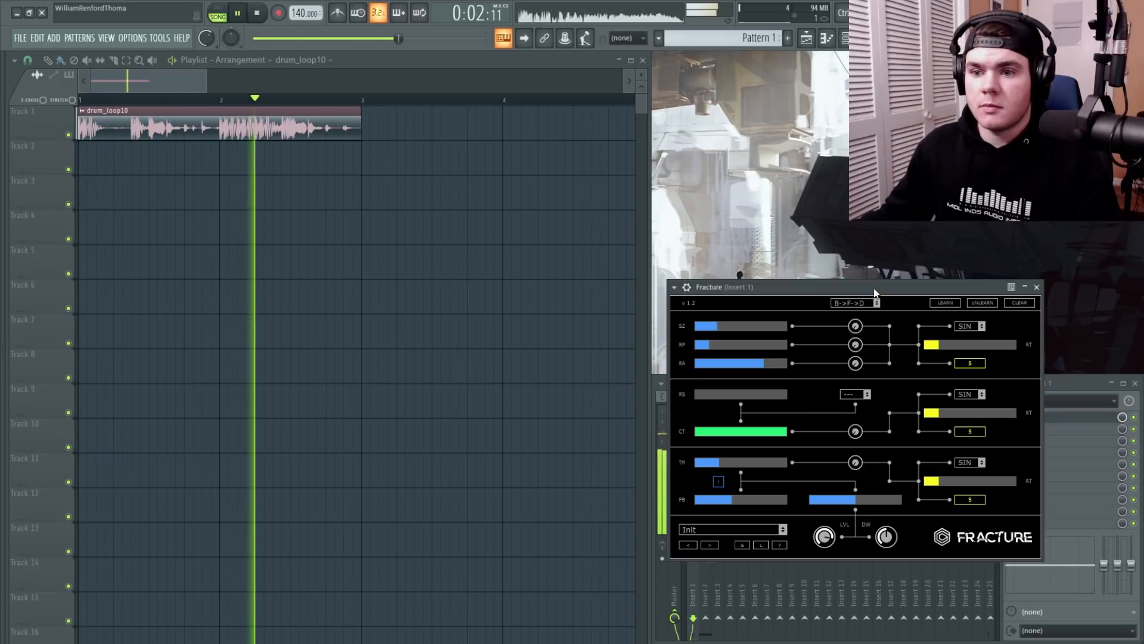
key("space")
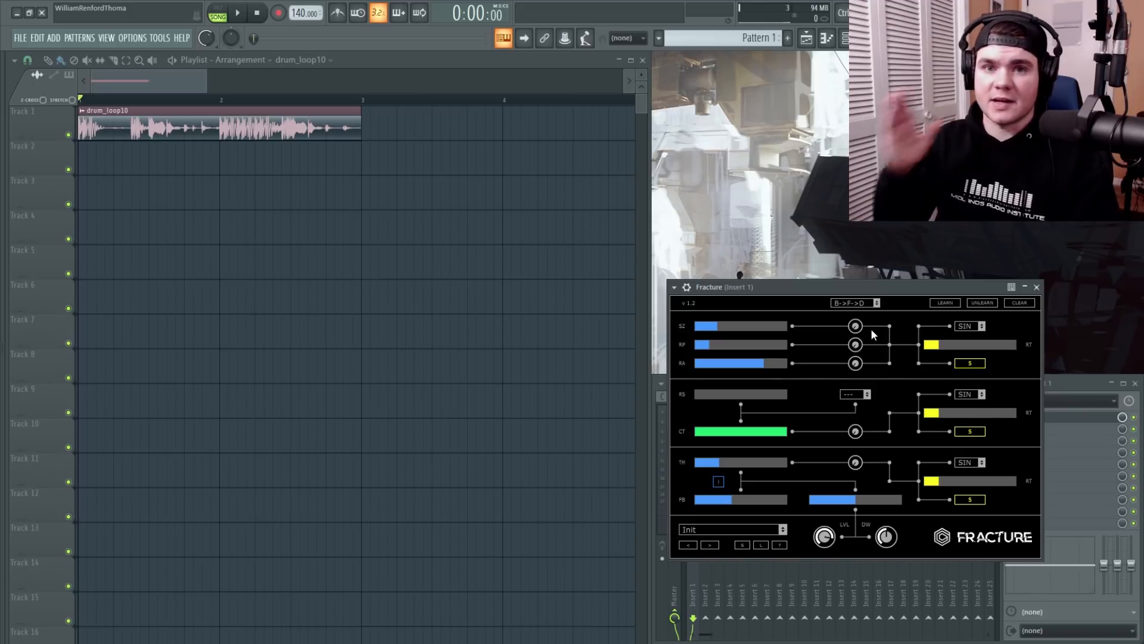
left_click(887, 538)
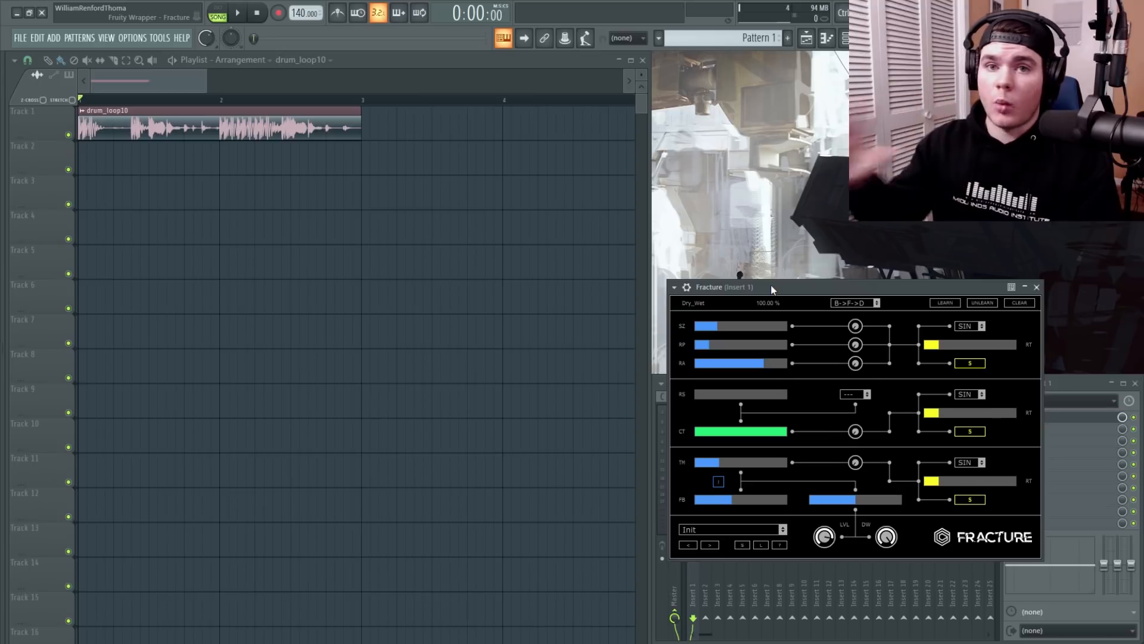
key("space")
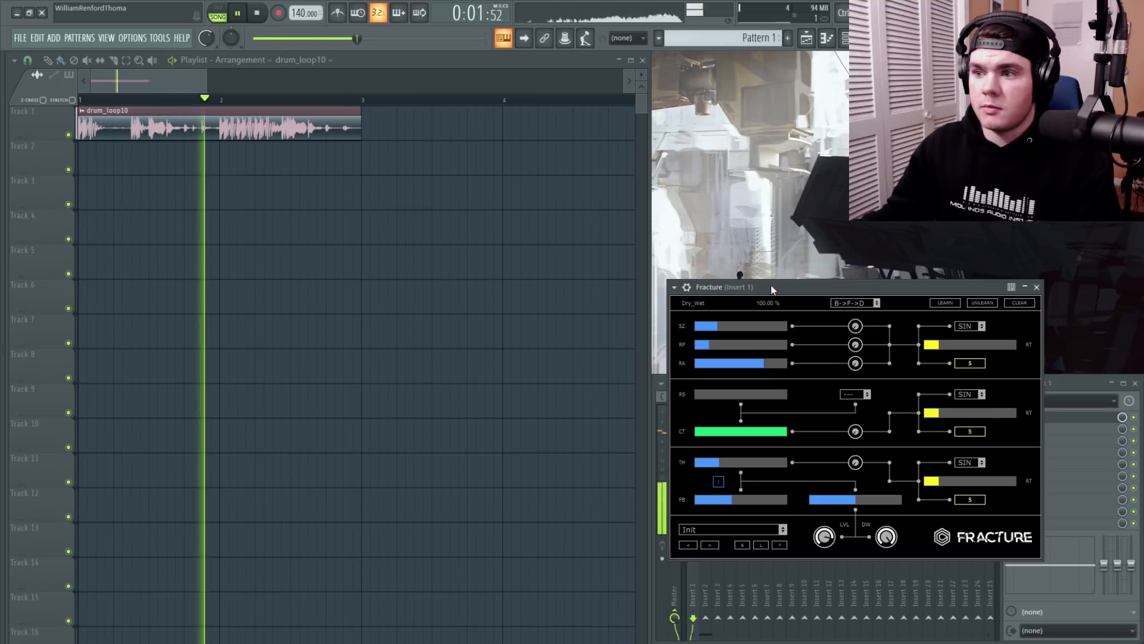
key("space")
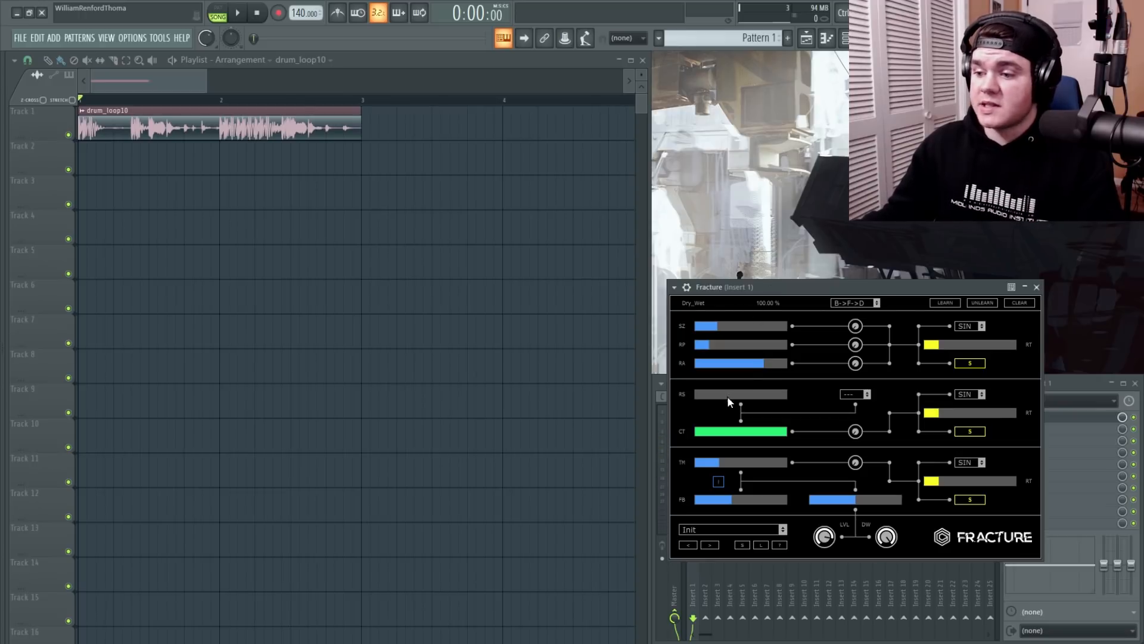
Adjust Fracture's delay with a slightly shorter time, 43.9% feedback and a 58.5% mix.
left_click_drag(866, 500, 854, 502)
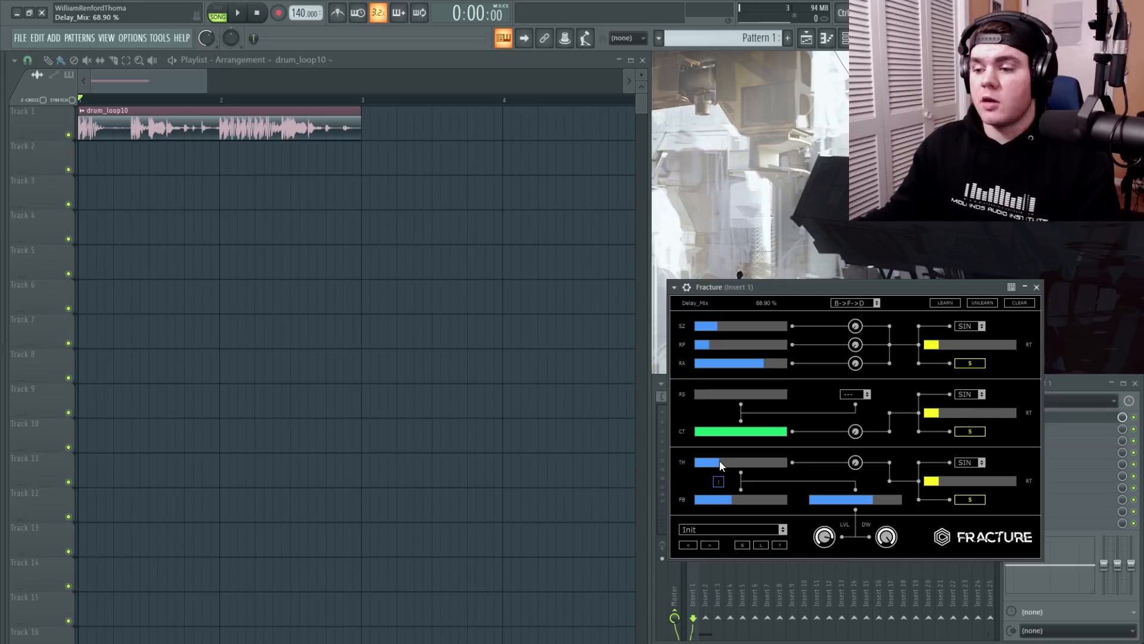
key("space")
left_click_drag(729, 500, 760, 499)
mouse_move(718, 463)
left_mouse_down()
mouse_move(701, 466)
mouse_move(713, 466)
left_mouse_up()
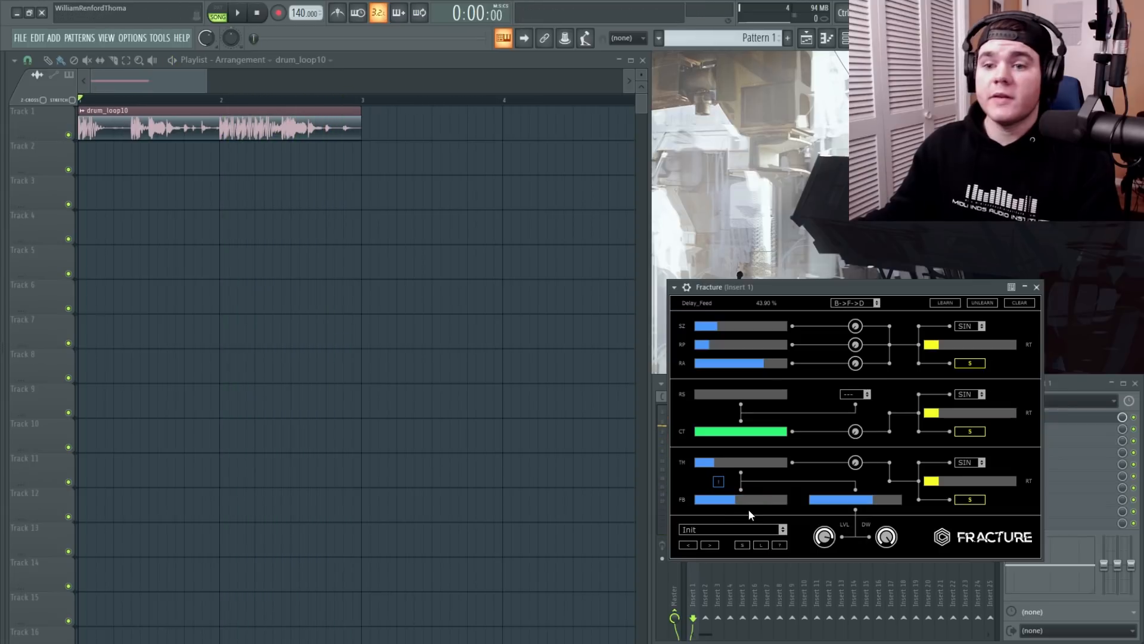
left_click_drag(873, 500, 864, 499)
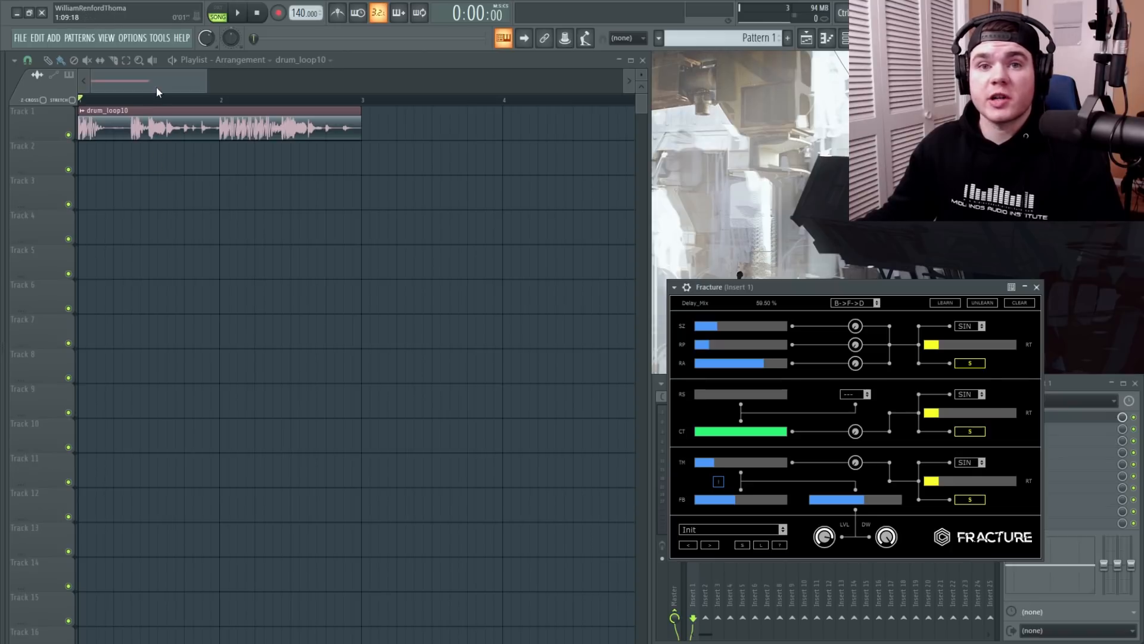
Create automation clips for Fracture's Size, Repeats and Ratio parameters and the modulation depth of each.
left_click(567, 39)
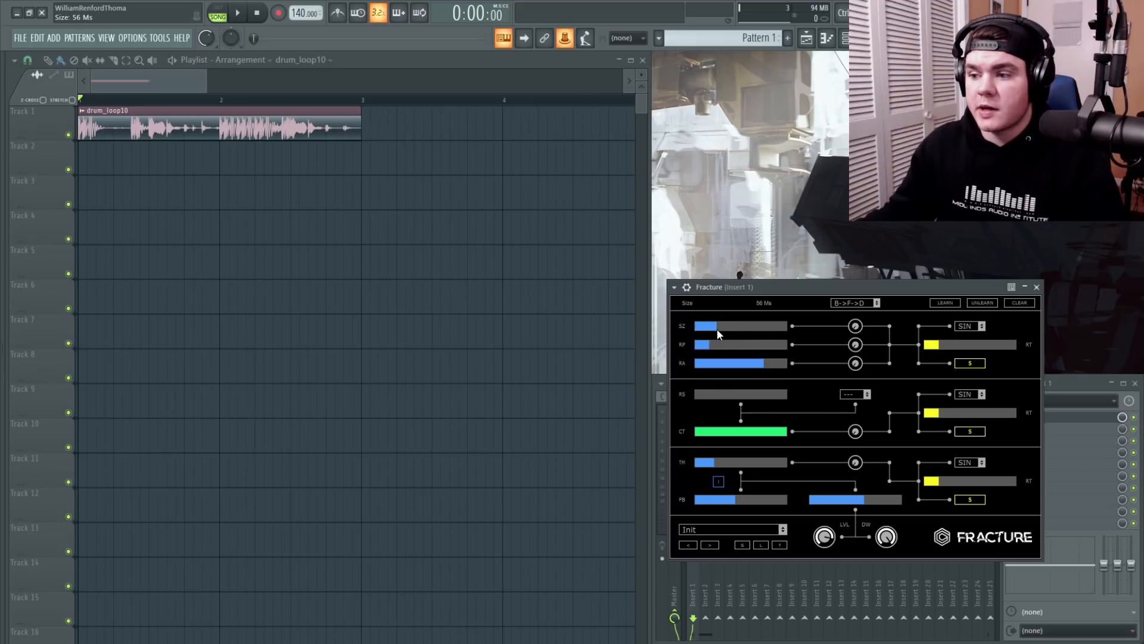
left_click(567, 38)
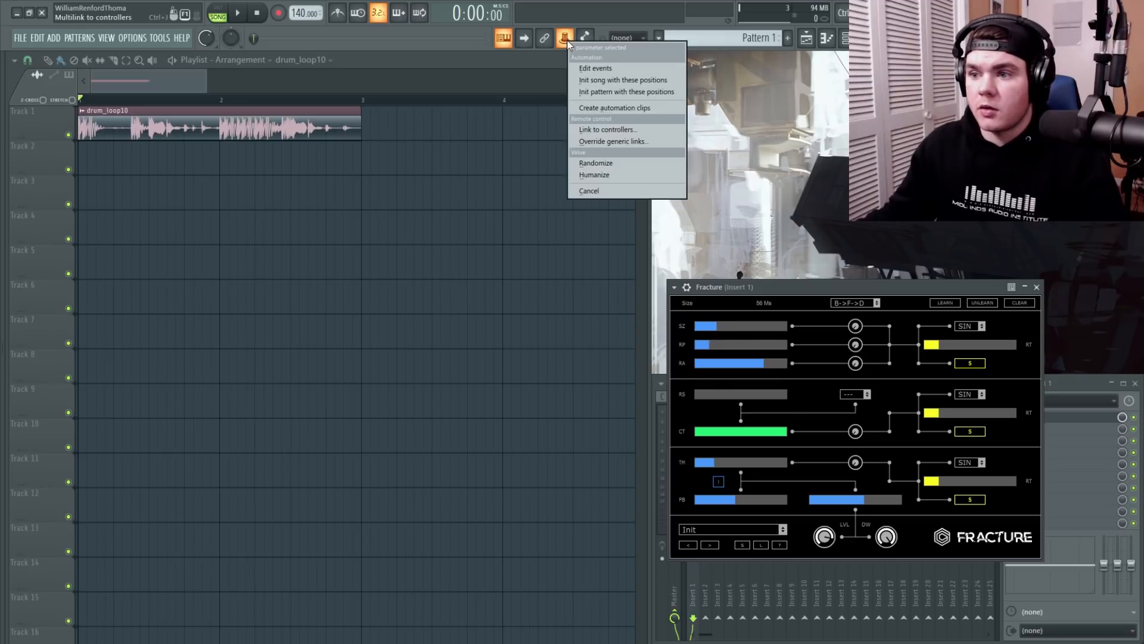
left_click(605, 107)
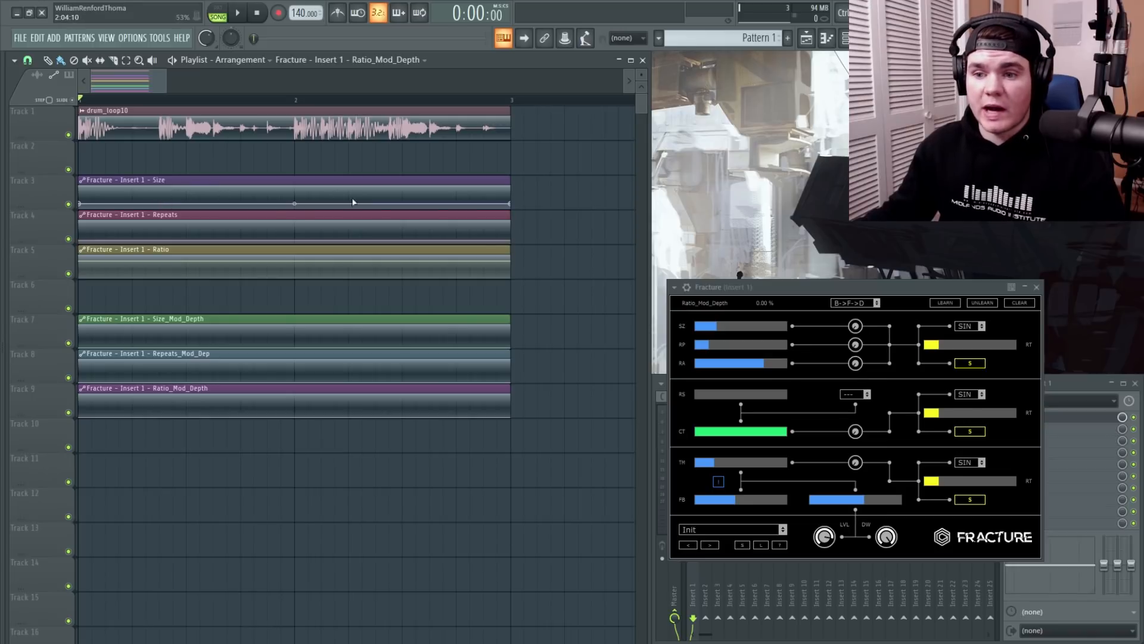
Add points to the Fracture Size automation clip to form an irregular rising and falling curve across bars 1 and 2.
right_click(119, 193)
right_click(159, 207)
right_click(200, 196)
right_click(227, 205)
right_click(254, 192)
right_click(267, 190)
right_click(280, 189)
right_click(294, 200)
right_click(362, 202)
right_click(388, 190)
right_click(494, 188)
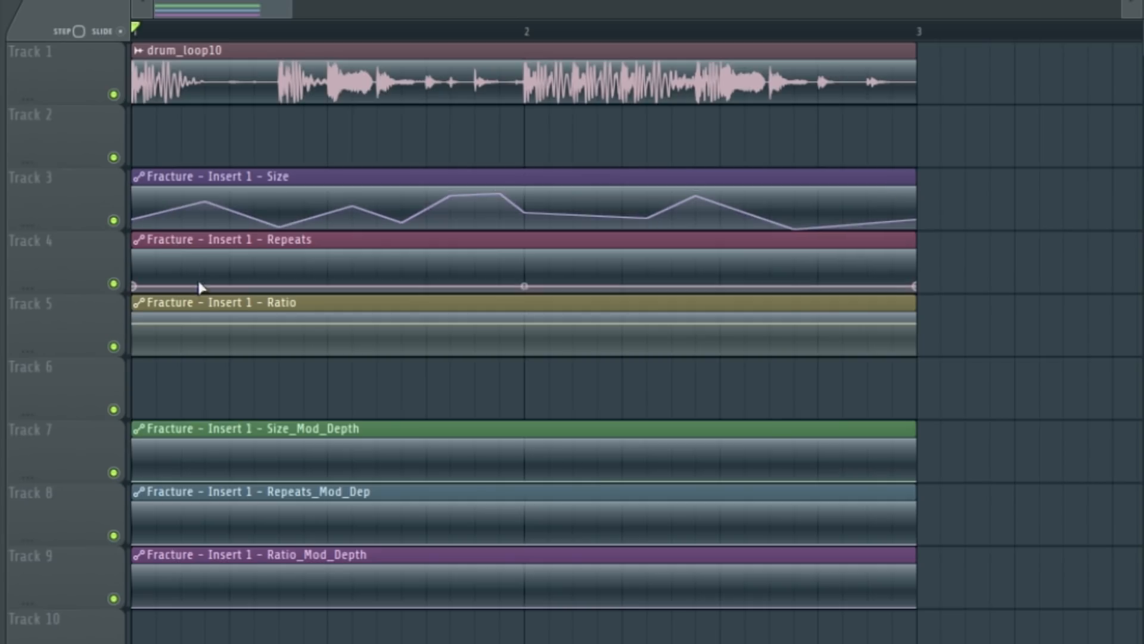
Shape the Repeats automation clip into an irregular series of peaks and dips across bars 1 and 2.
right_click(119, 243)
right_click(146, 231)
right_click(186, 225)
right_click(200, 236)
right_click(253, 230)
right_click(281, 242)
right_click(308, 226)
right_click(336, 230)
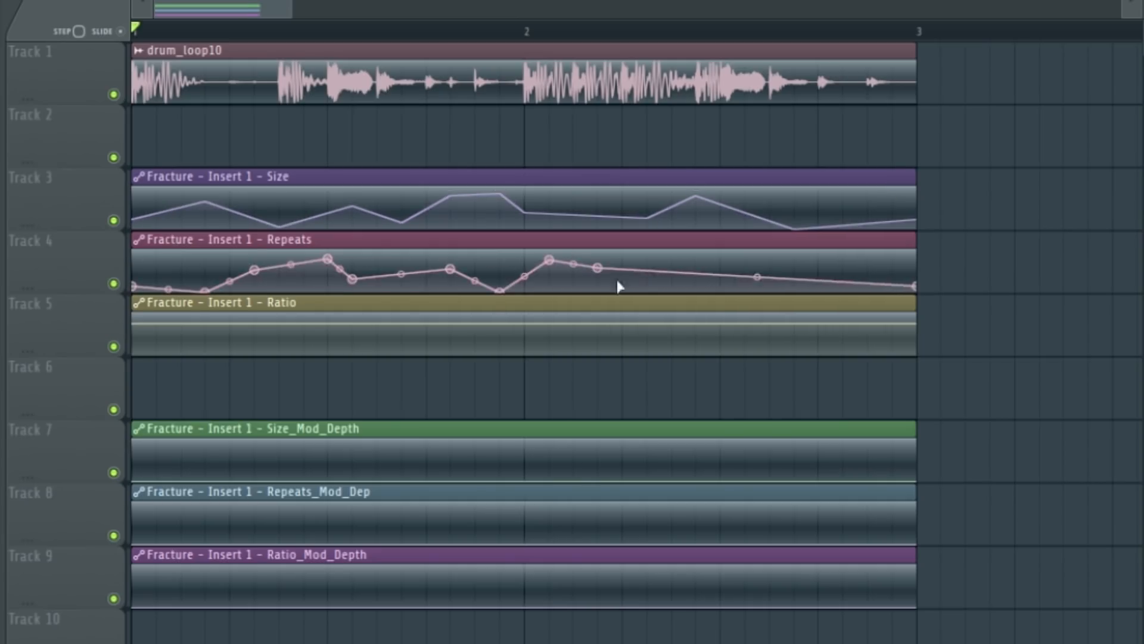
Shape the Ratio automation clip into a zigzag with alternating sharp peaks and low points over the two bars.
right_click(304, 338)
right_click(353, 319)
right_click(377, 342)
right_click(450, 353)
right_click(499, 321)
right_click(622, 351)
right_click(647, 328)
right_click(744, 348)
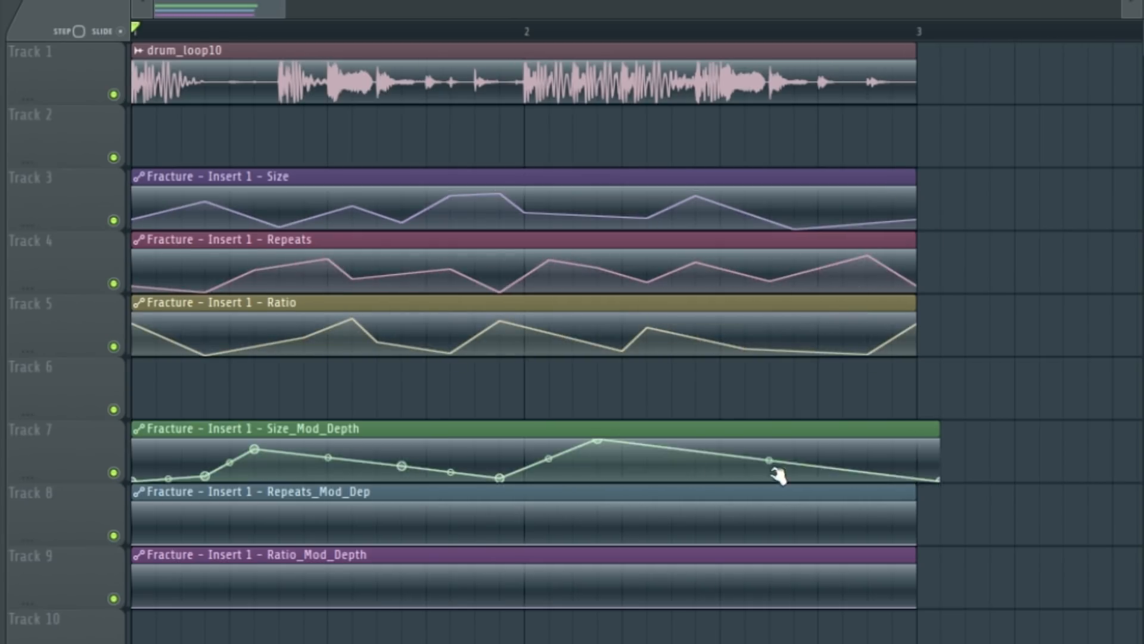
Draw random rising and falling curves in the Size_Mod_Depth, Repeats_Mod_Dep and Ratio_Mod_Depth automation clips.
right_click(205, 526)
right_click(254, 543)
right_click(328, 503)
right_click(426, 508)
right_click(475, 526)
right_click(525, 531)
right_click(573, 505)
right_click(672, 527)
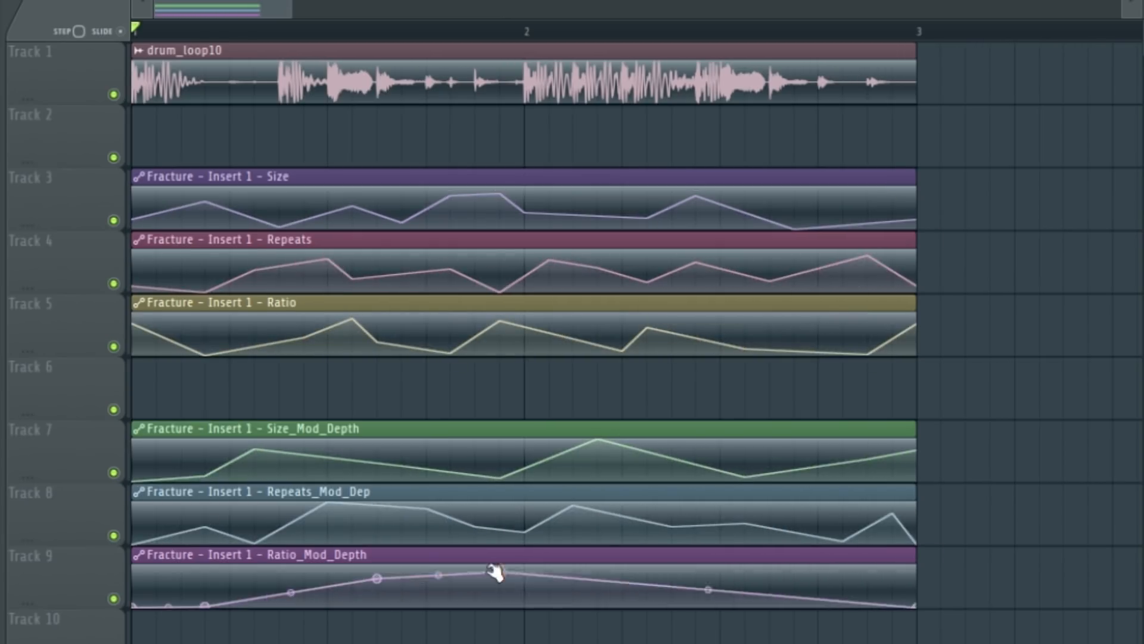
left_click_drag(844, 578, 868, 575)
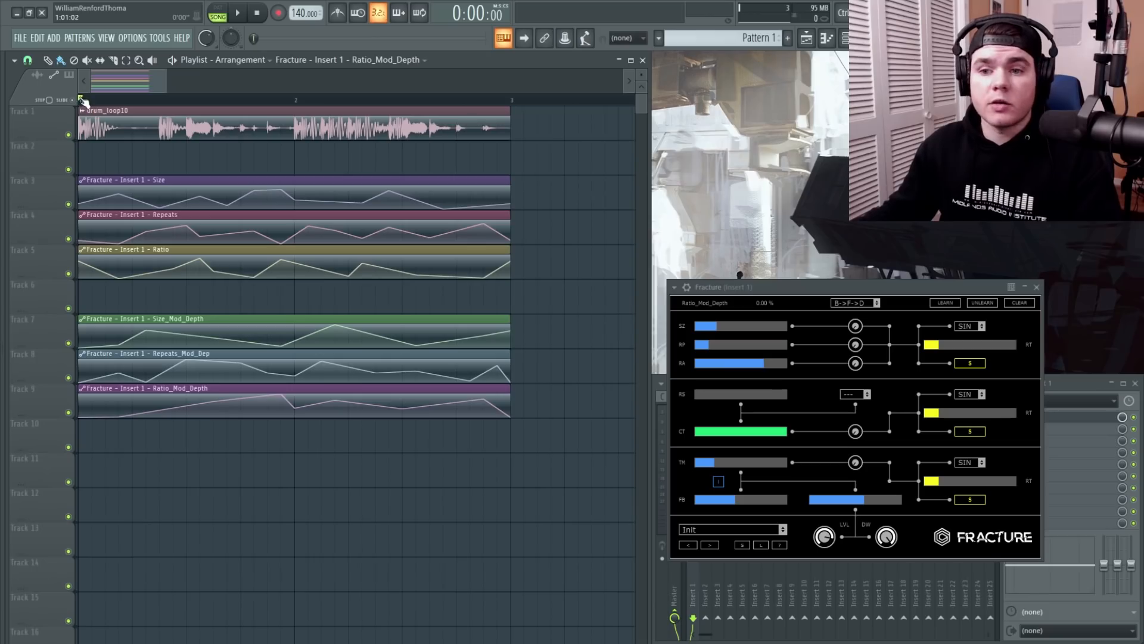
Play the drum loop with all six Fracture automation clips and stop at the end of bar 2.
left_click_drag(83, 100, 234, 101)
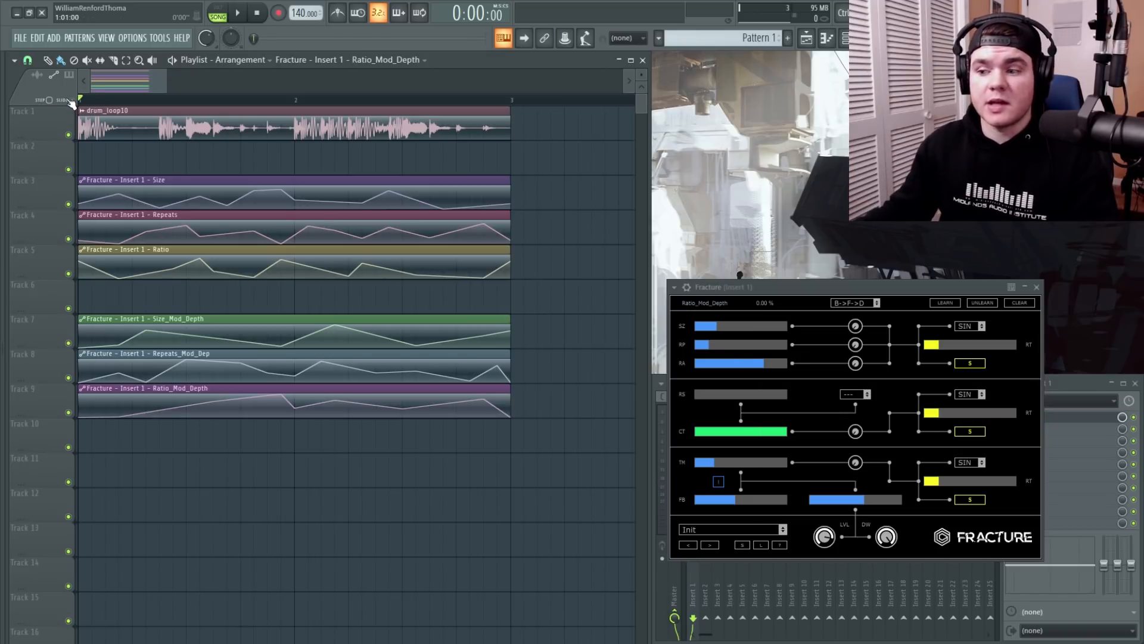
key("space")
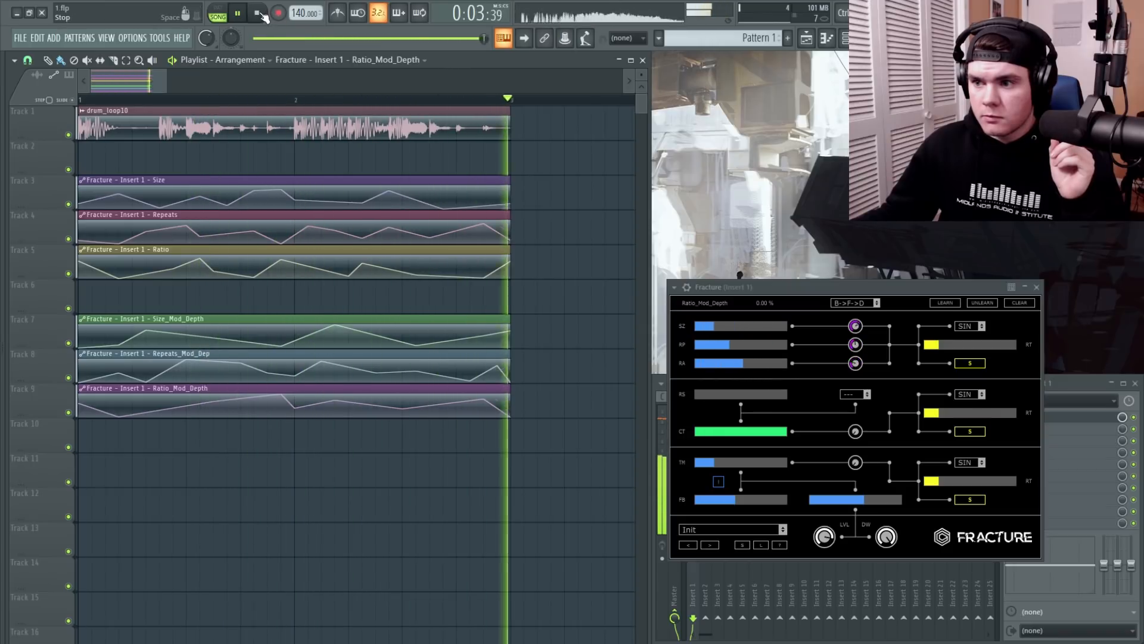
left_click(261, 14)
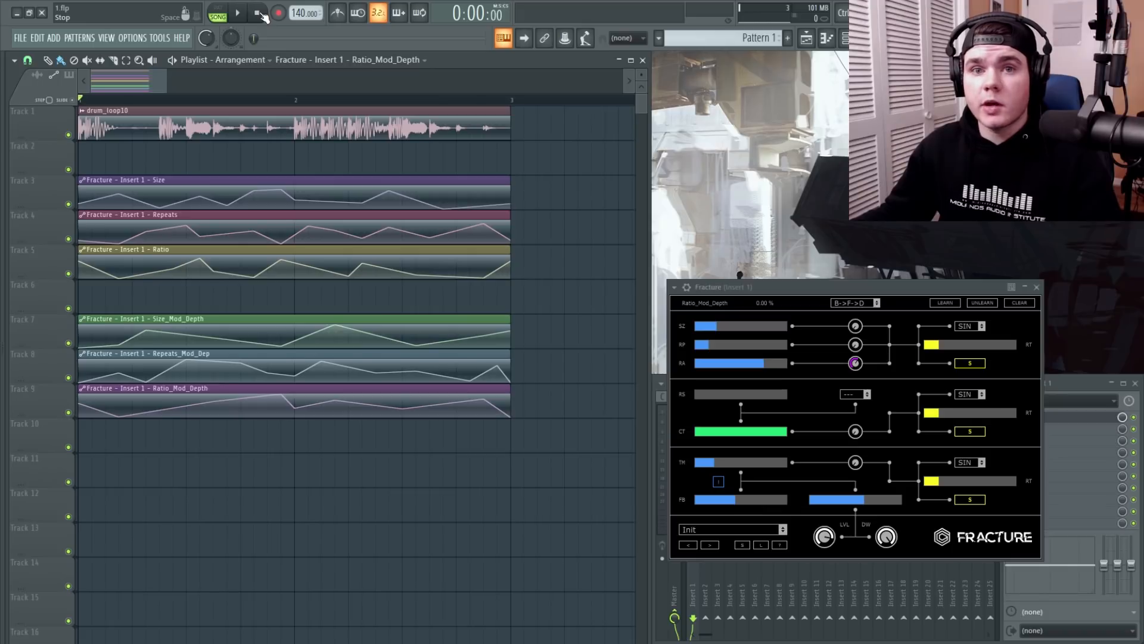
Duplicate the drum_loop10 clip on Track 1 so the copy starts at bar 3.
left_click_drag(164, 80, 246, 75)
left_click(245, 111)
left_click(310, 117)
left_click_drag(344, 119, 327, 120)
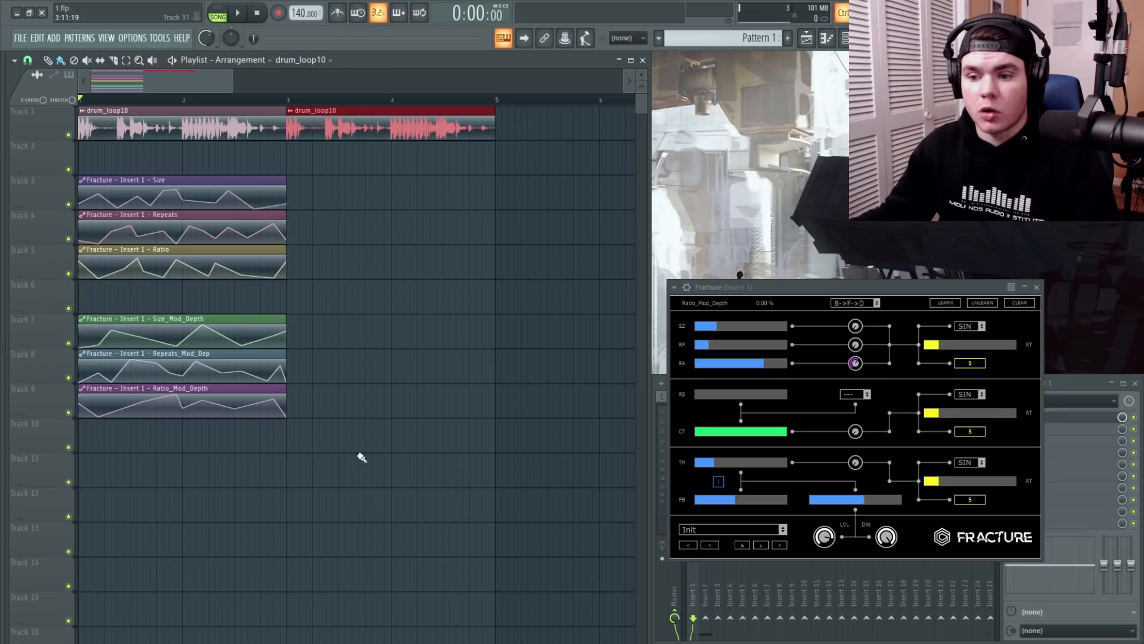
Duplicate all six automation clips to bar 3 and slice the copies at bar 4.
left_click_drag(368, 453, 222, 173)
key("ctrl+b")
left_click_drag(426, 176, 416, 179)
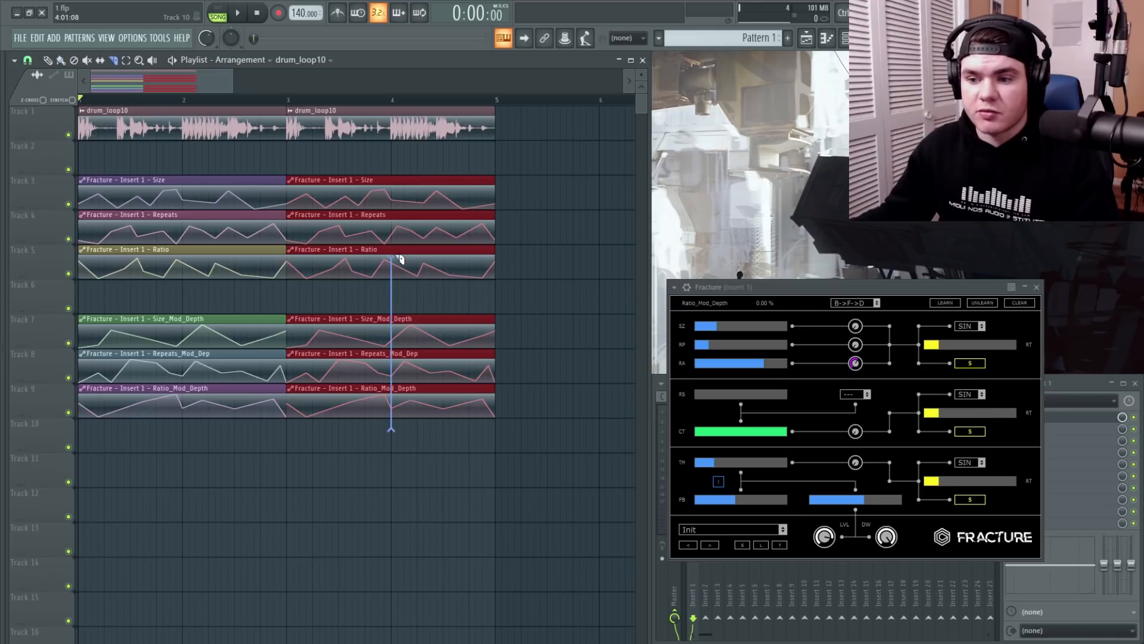
left_click_drag(394, 166, 393, 168)
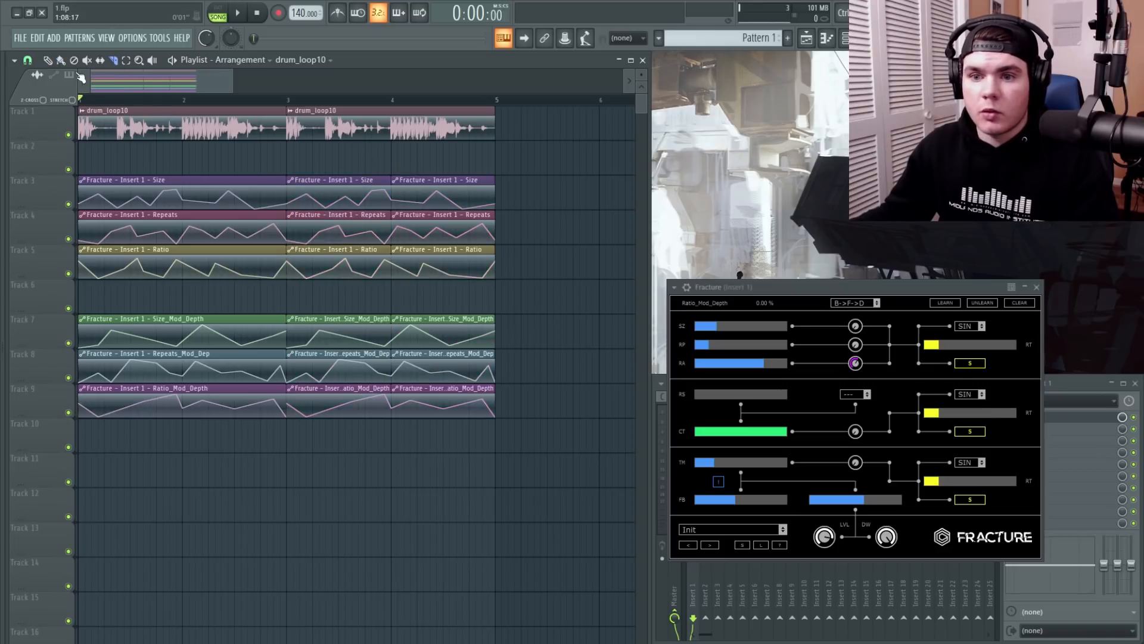
Swap the sliced halves of the Size, Ratio and Repeats_Mod_Dep automation copies between bars 3 and 4.
left_click_drag(516, 384, 354, 349)
left_click_drag(535, 278, 349, 245)
left_click_drag(536, 208, 460, 179)
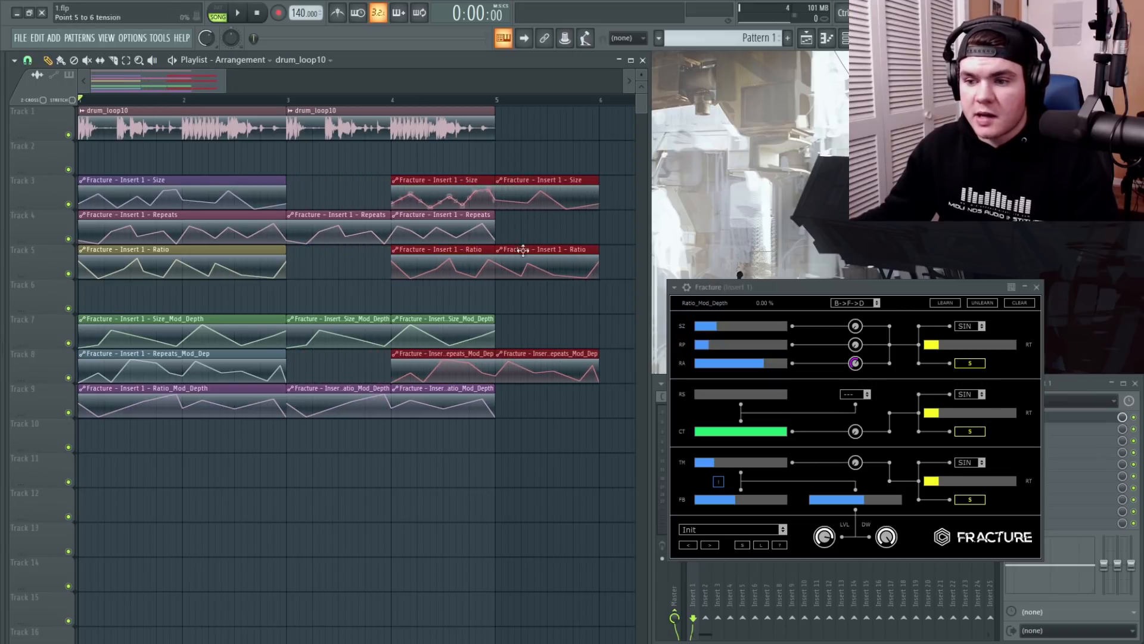
left_click_drag(602, 480, 554, 177)
left_click(553, 173)
right_click(554, 172)
left_click_drag(602, 453, 348, 188)
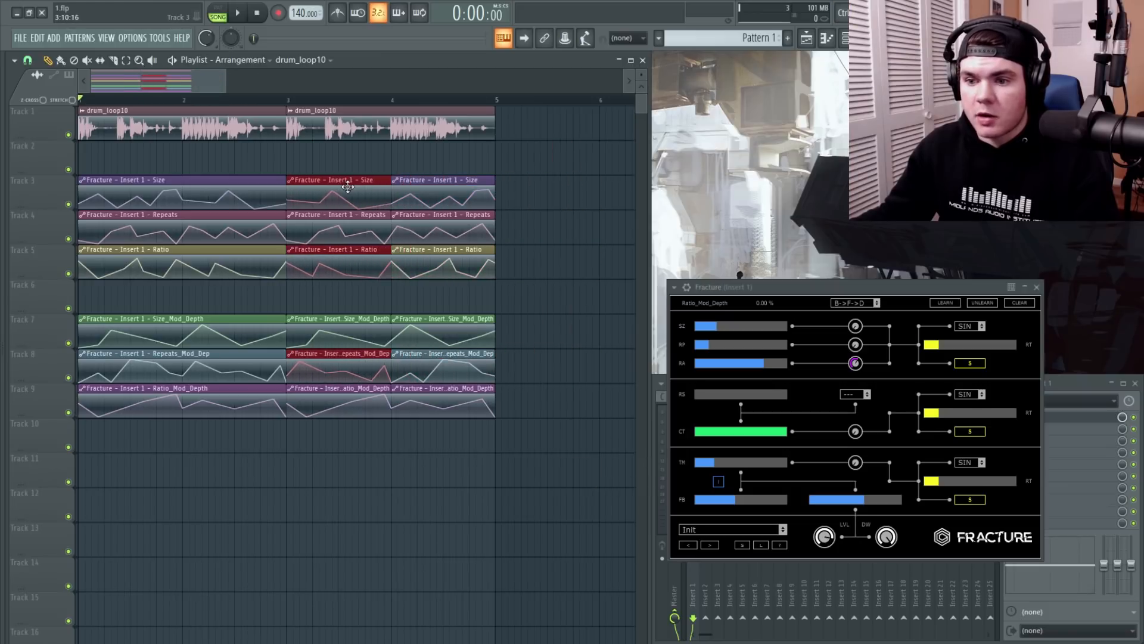
left_click(545, 326, "ctrl")
left_click_drag(288, 103, 18, 125)
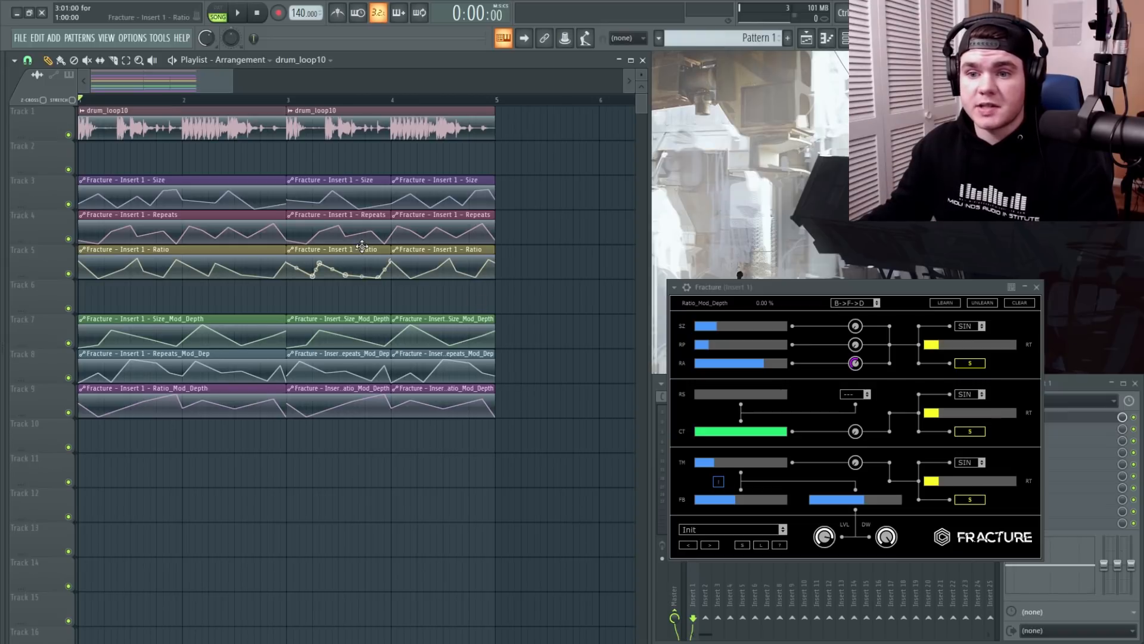
Add Fruity Parametric EQ 2 below Fracture on Insert 1, high-pass the lows with band 1 and play the drum loop through it.
key("space")
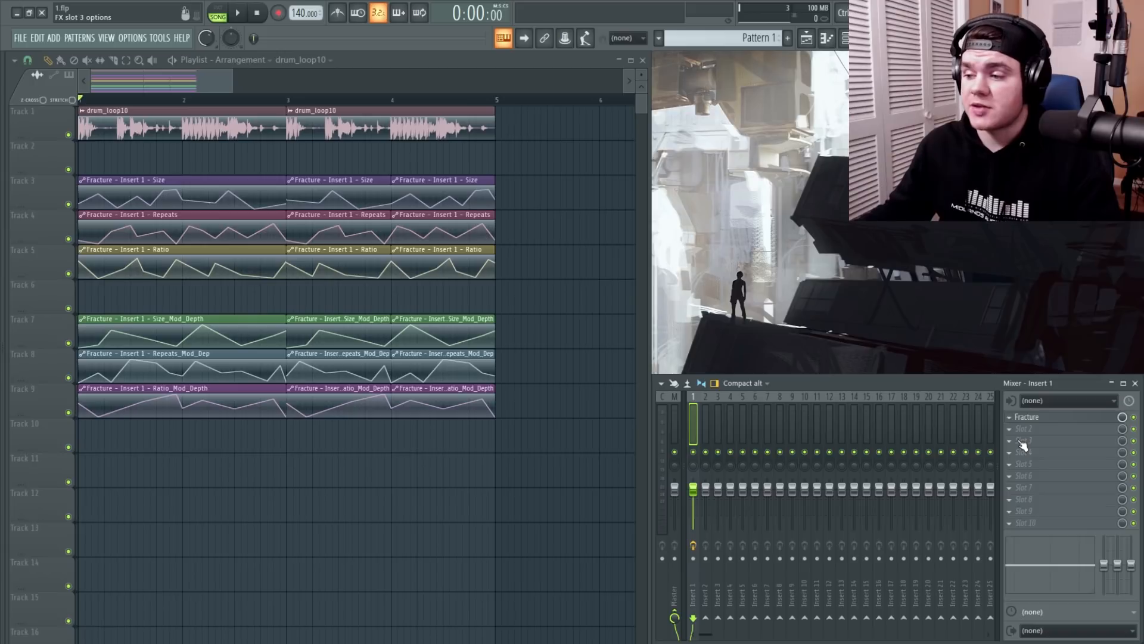
left_click(1025, 433)
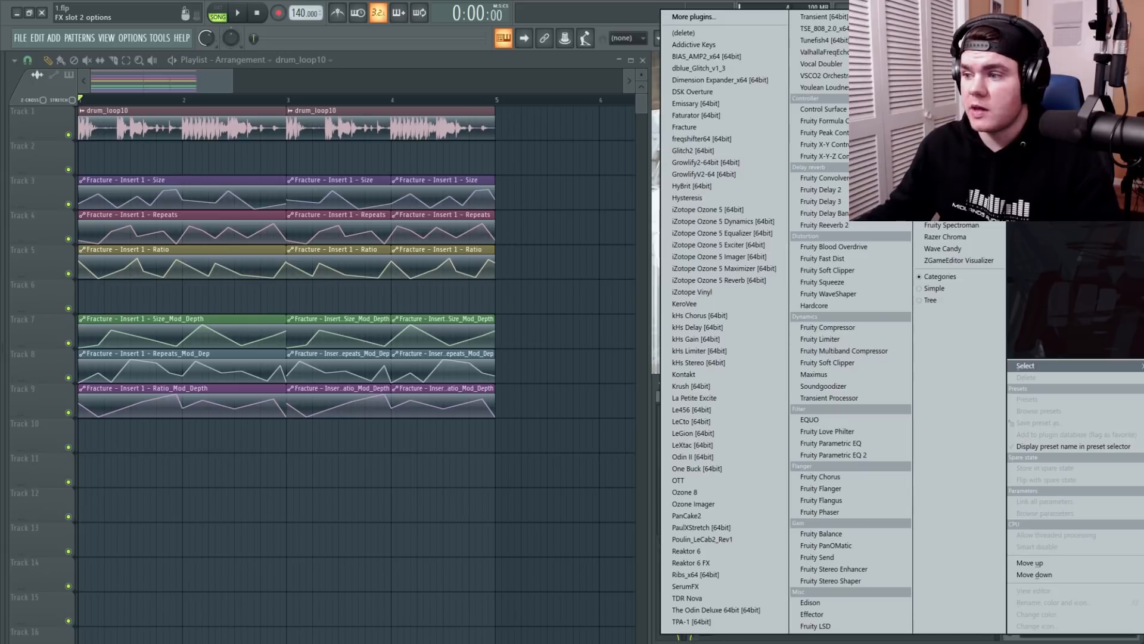
left_click(831, 454)
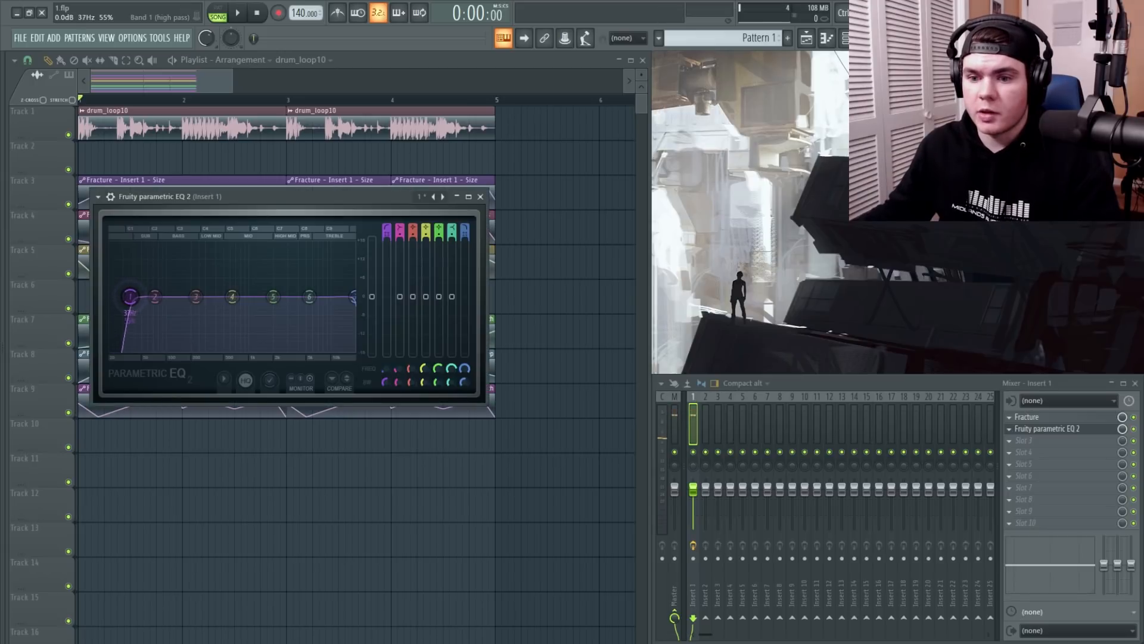
key("space")
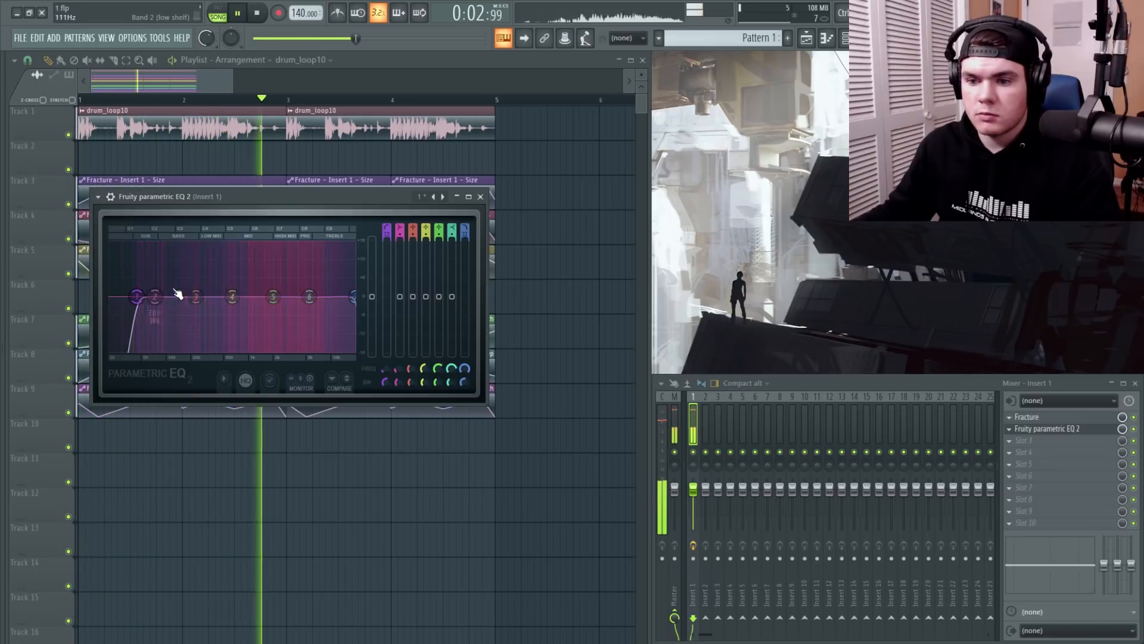
key("space")
left_click(1053, 429)
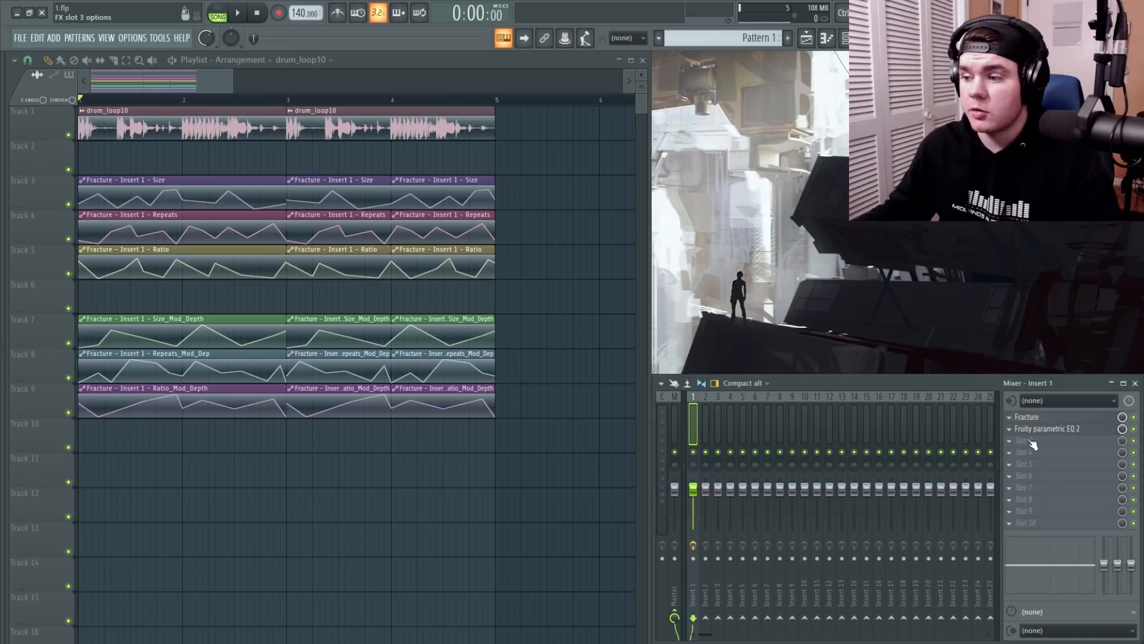
Load Vocodex into the third effect slot of Insert 1 and play the drum loop through it.
left_click(1024, 441)
mouse_move(1028, 367)
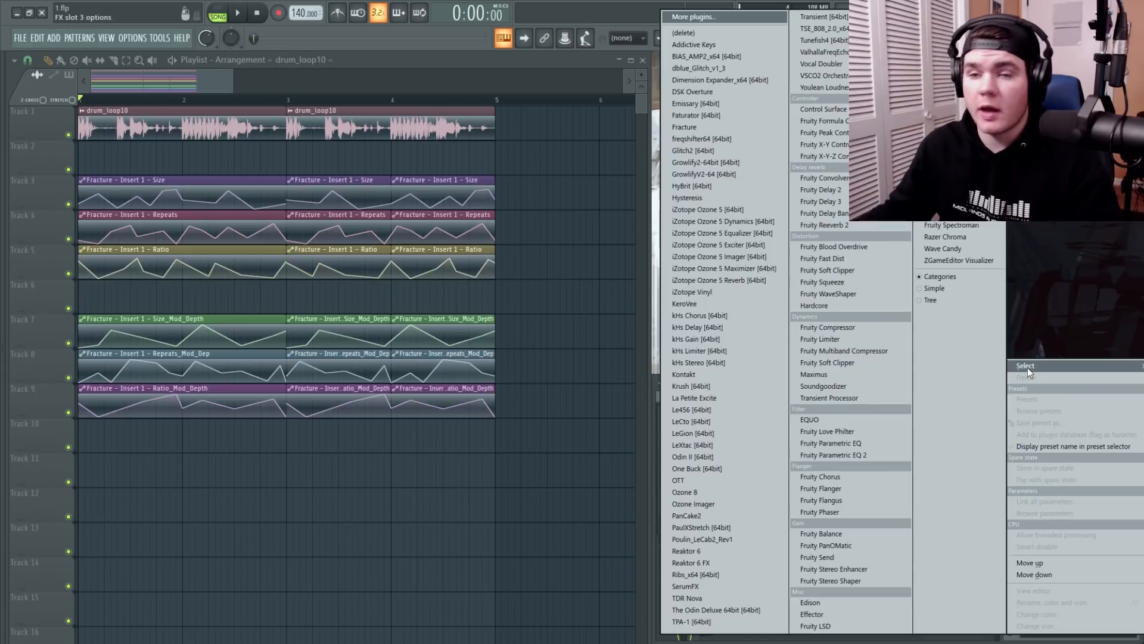
left_click(888, 313)
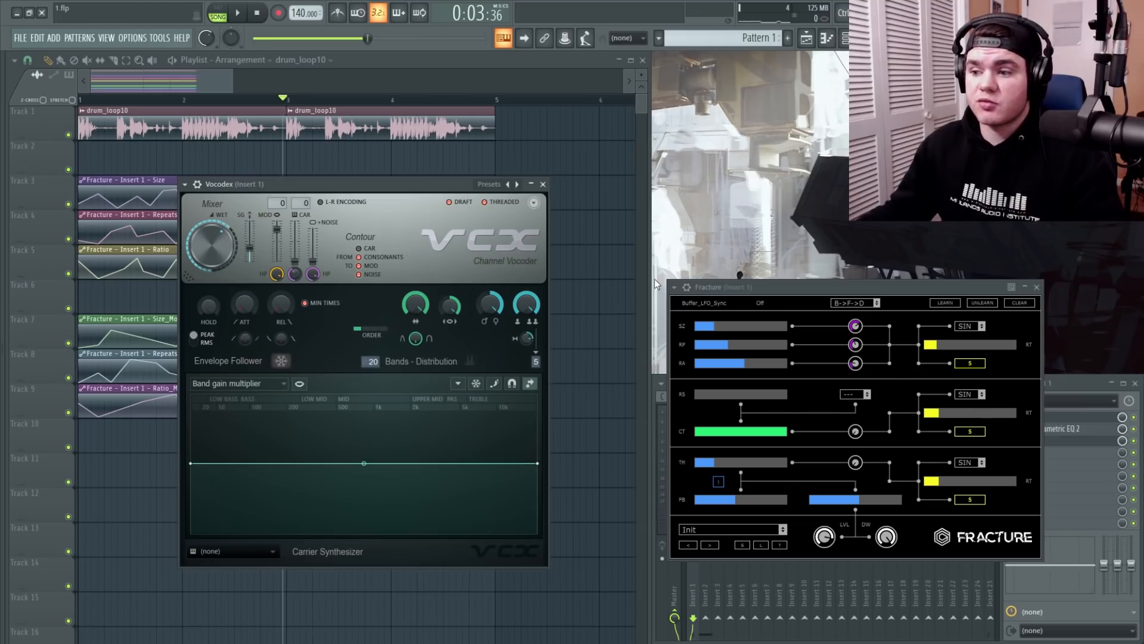
left_click(238, 14)
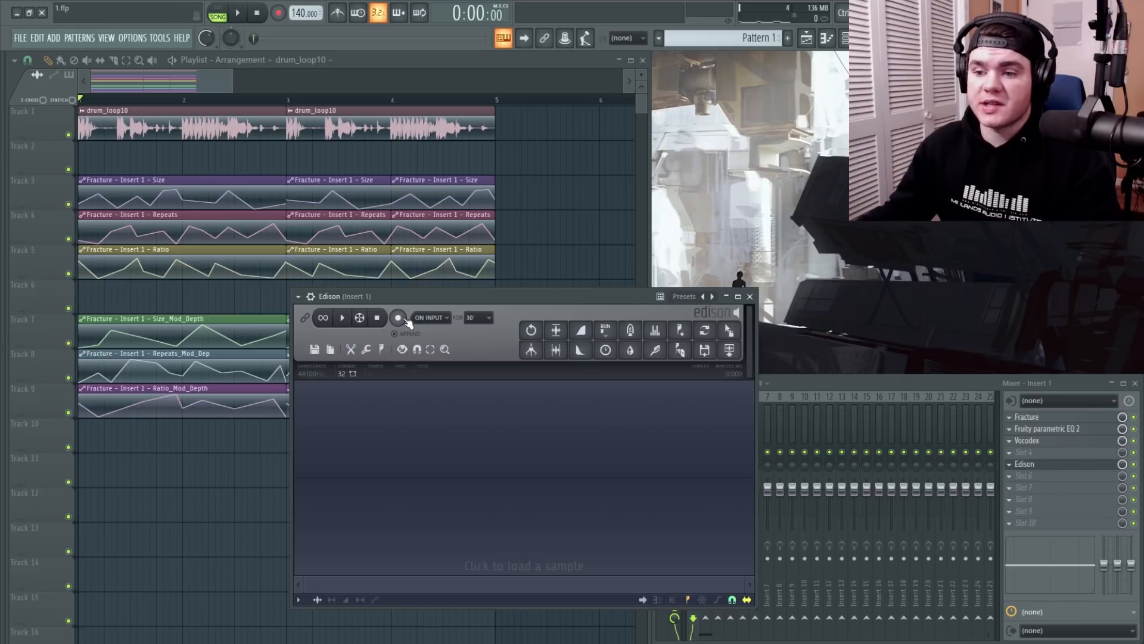
Record the processed drum loop into Edison on Insert 1 and audition the selection from about 20.338 to 21.405 seconds.
left_click(241, 17)
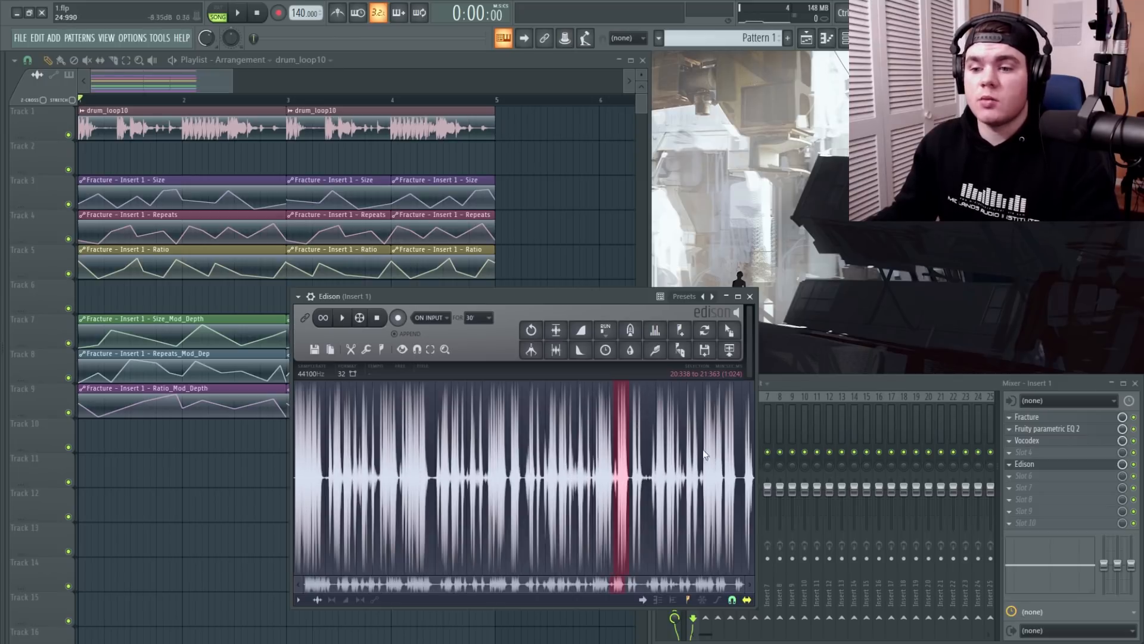
scroll(626, 398, "up", 6)
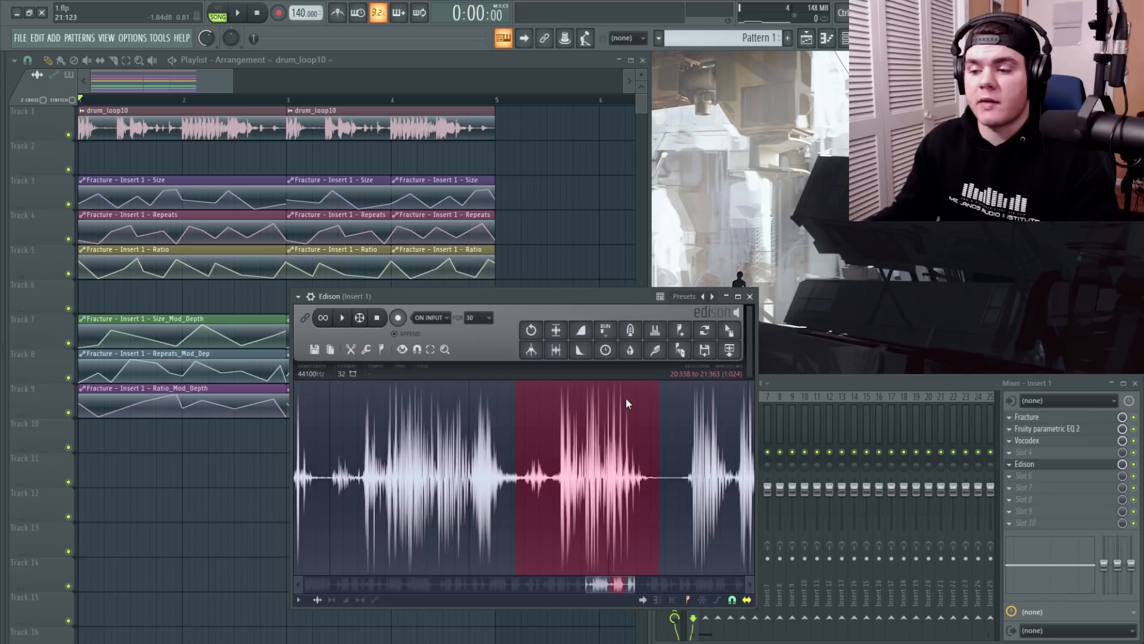
key("space")
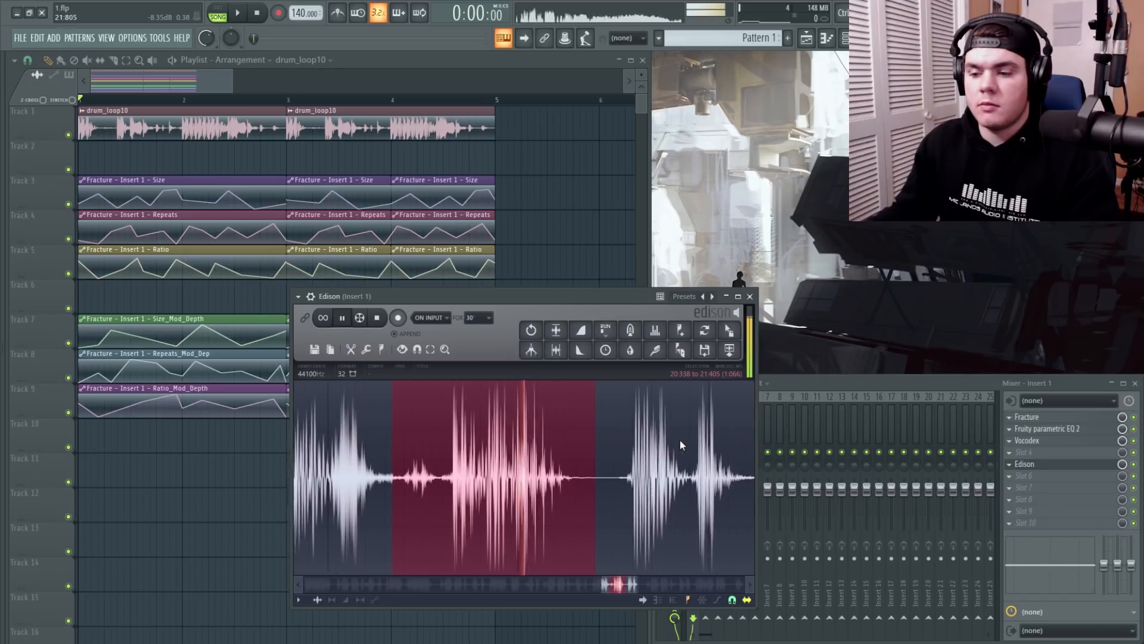
key("space")
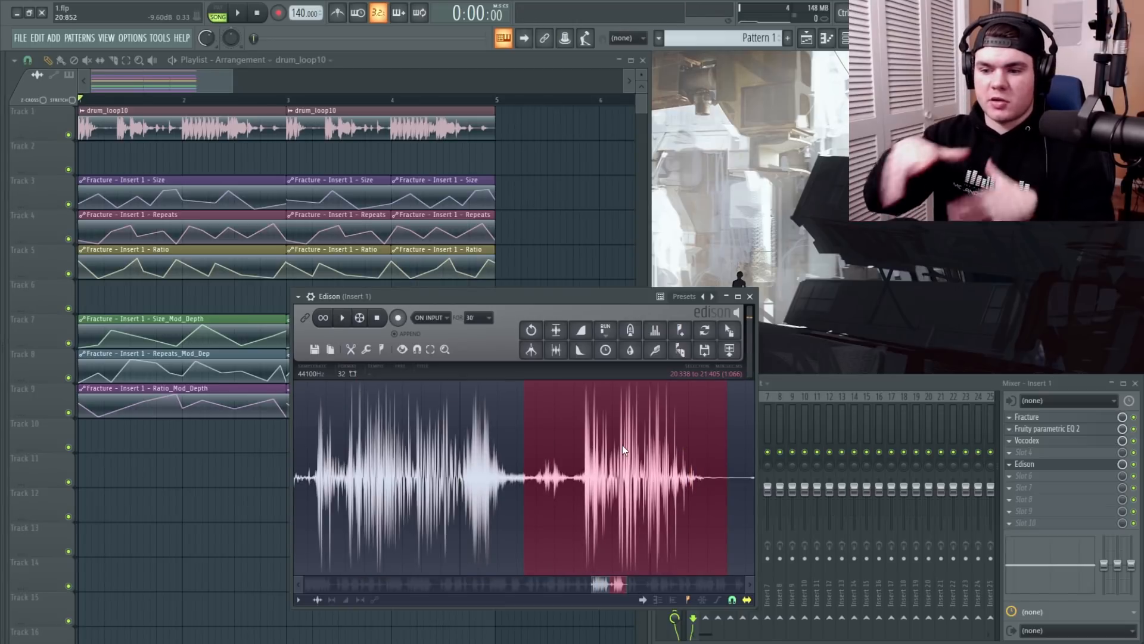
key("space")
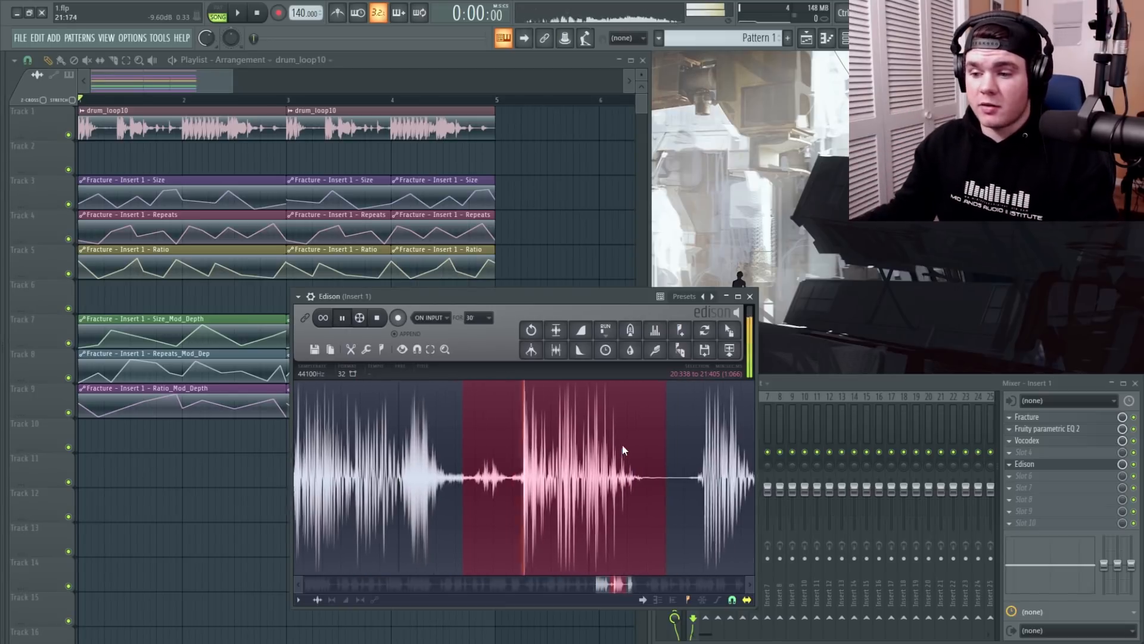
key("space")
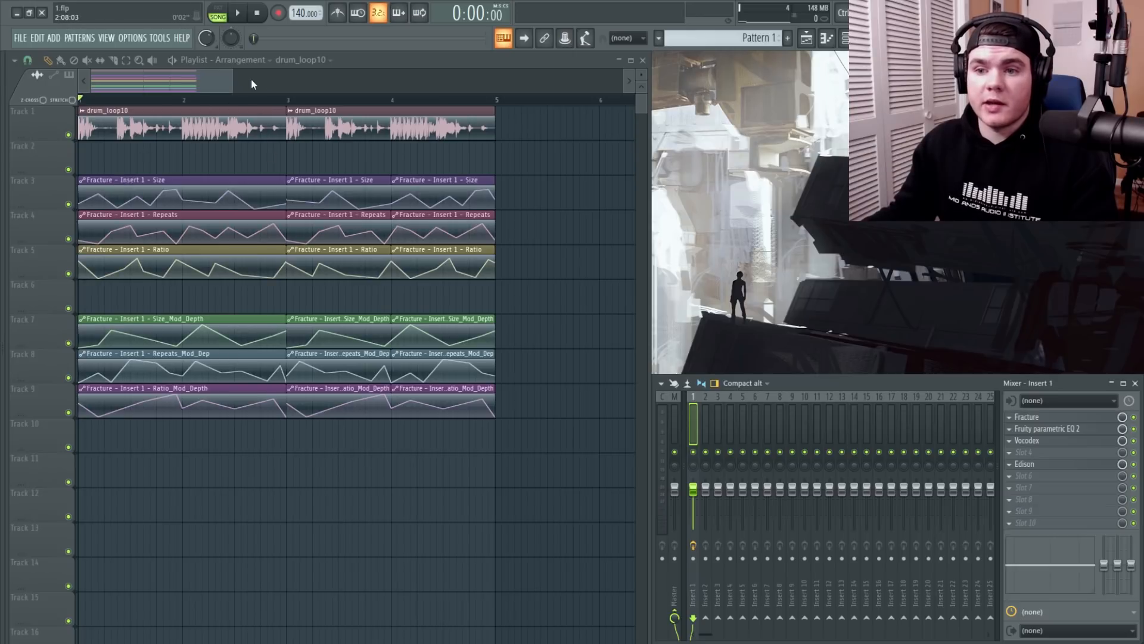
Replace the drum_loop10 clips on Track 1 with drum_loop9 starting at bar 1 and play it with the Fracture automation.
left_click_drag(232, 84, 207, 89)
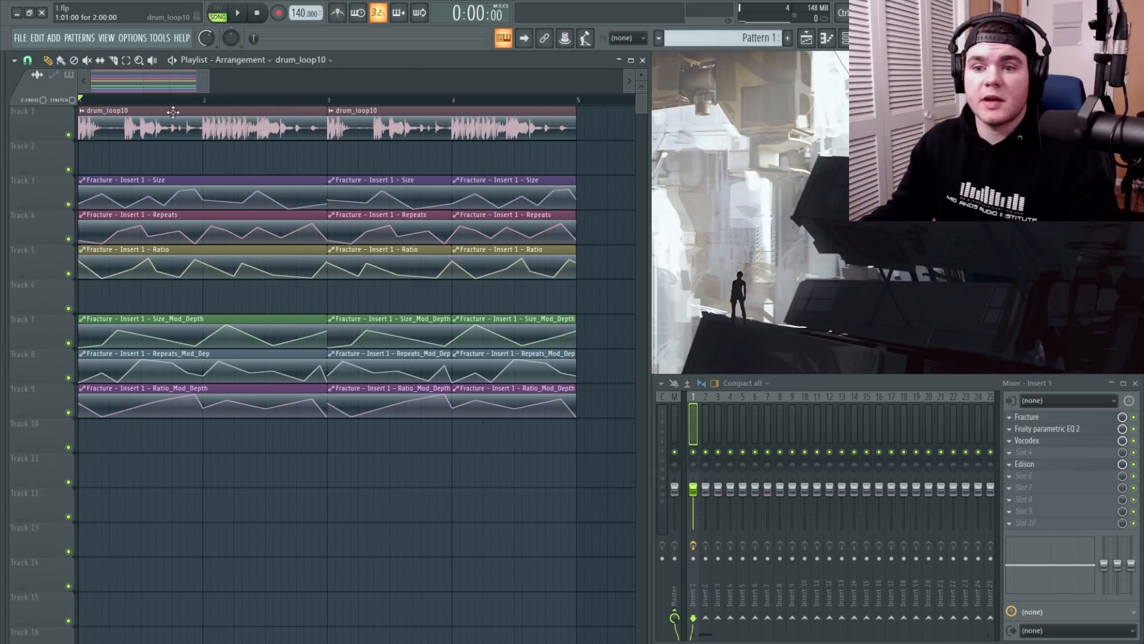
right_click(381, 127)
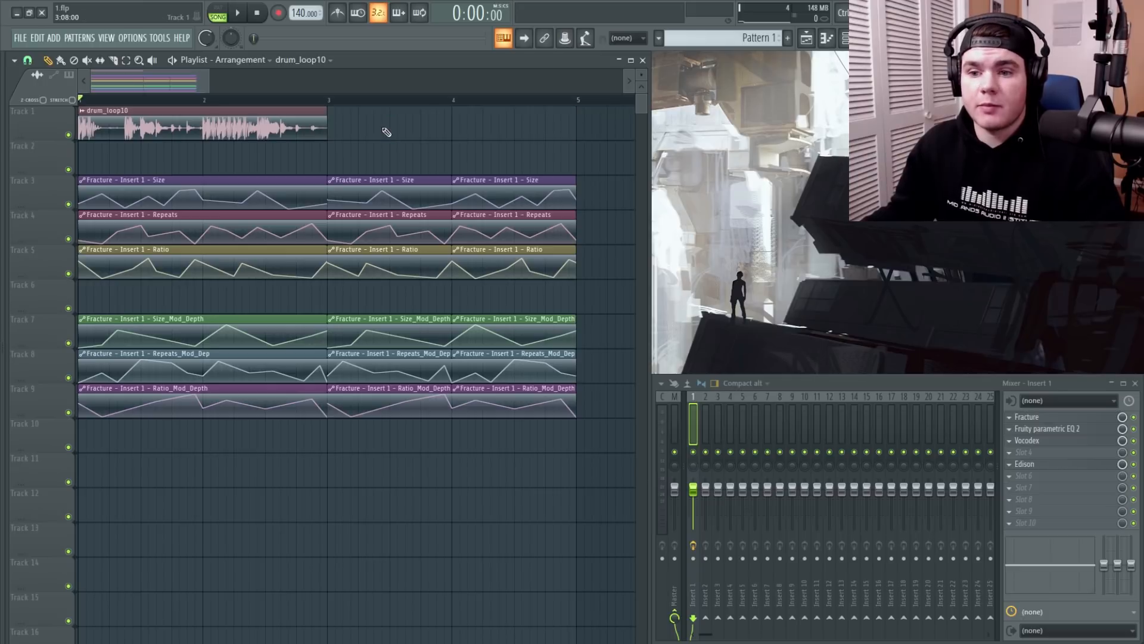
left_click(5, 233)
left_click(84, 361)
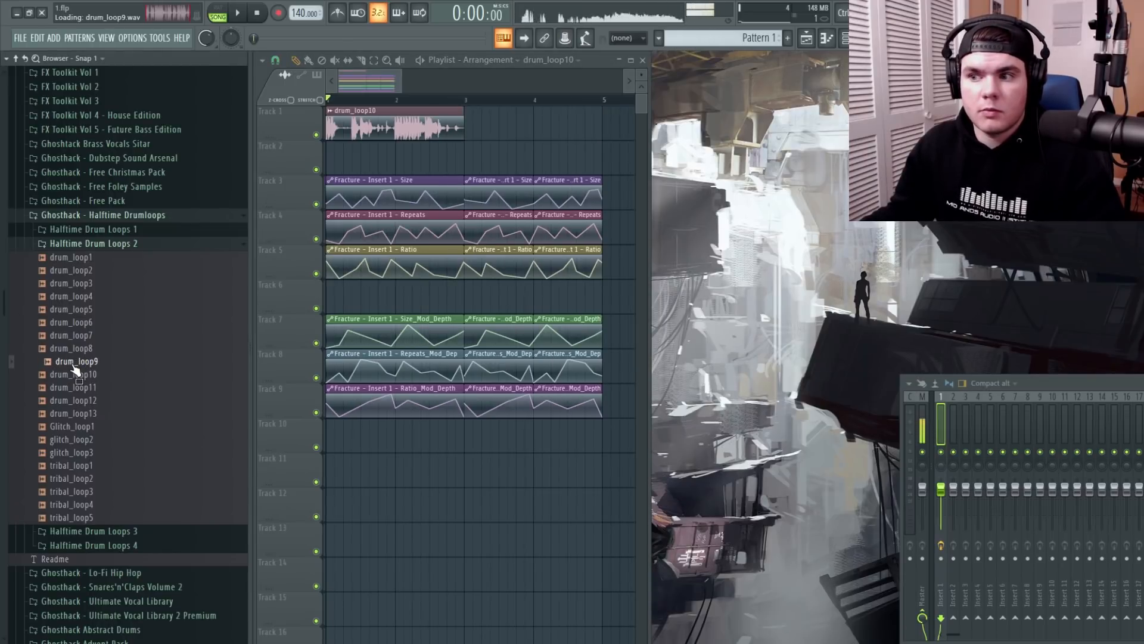
left_click_drag(99, 355, 205, 337)
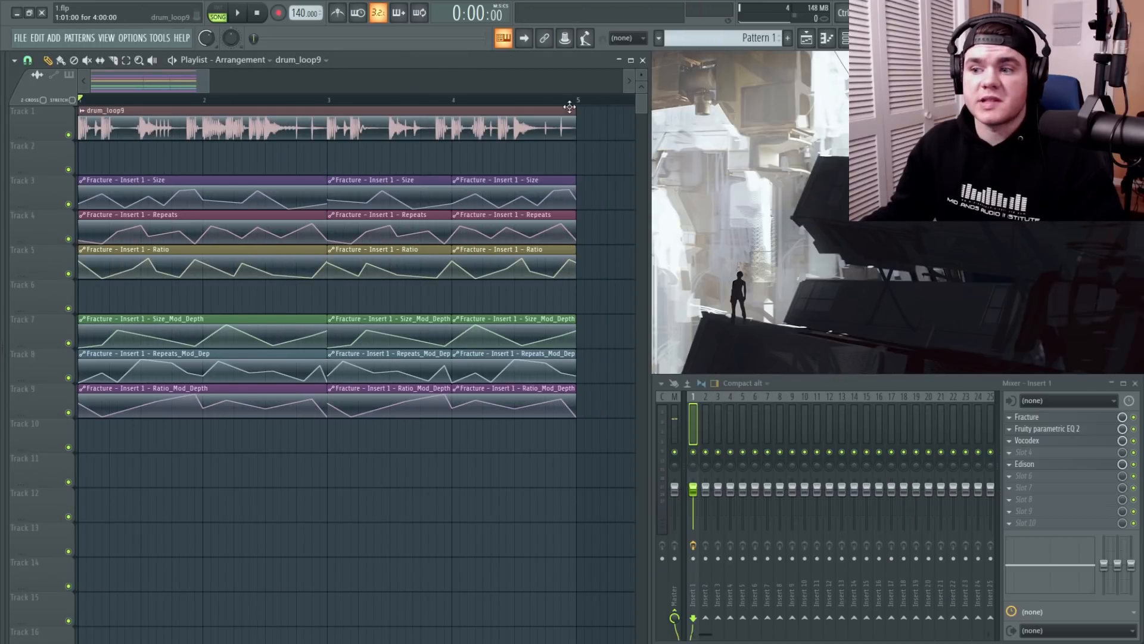
left_click_drag(575, 110, 584, 113)
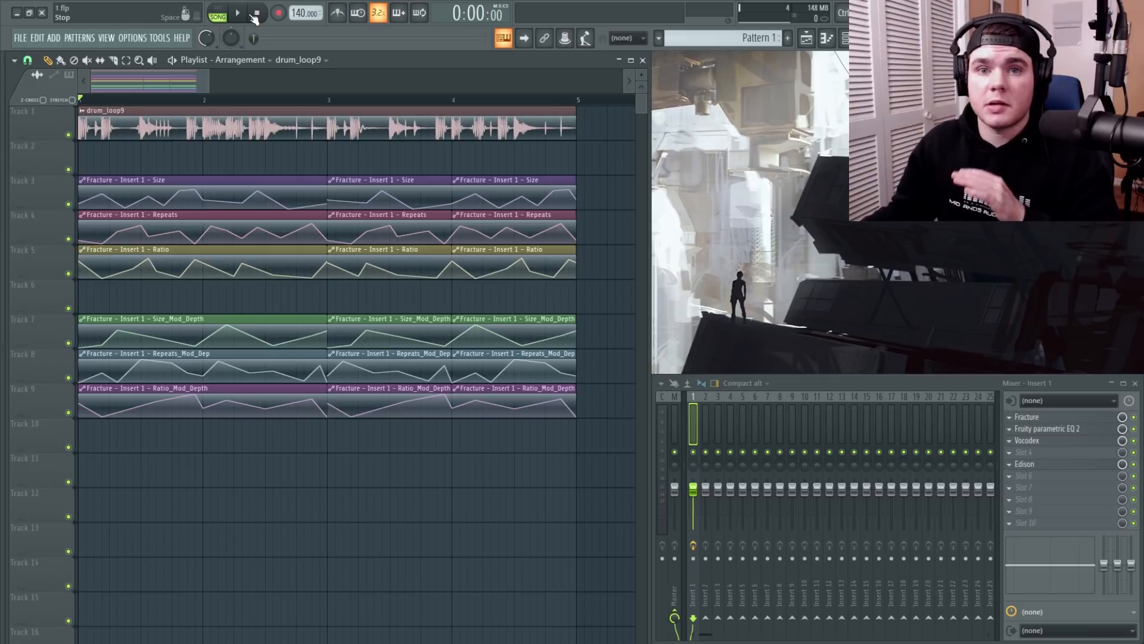
left_click(247, 14)
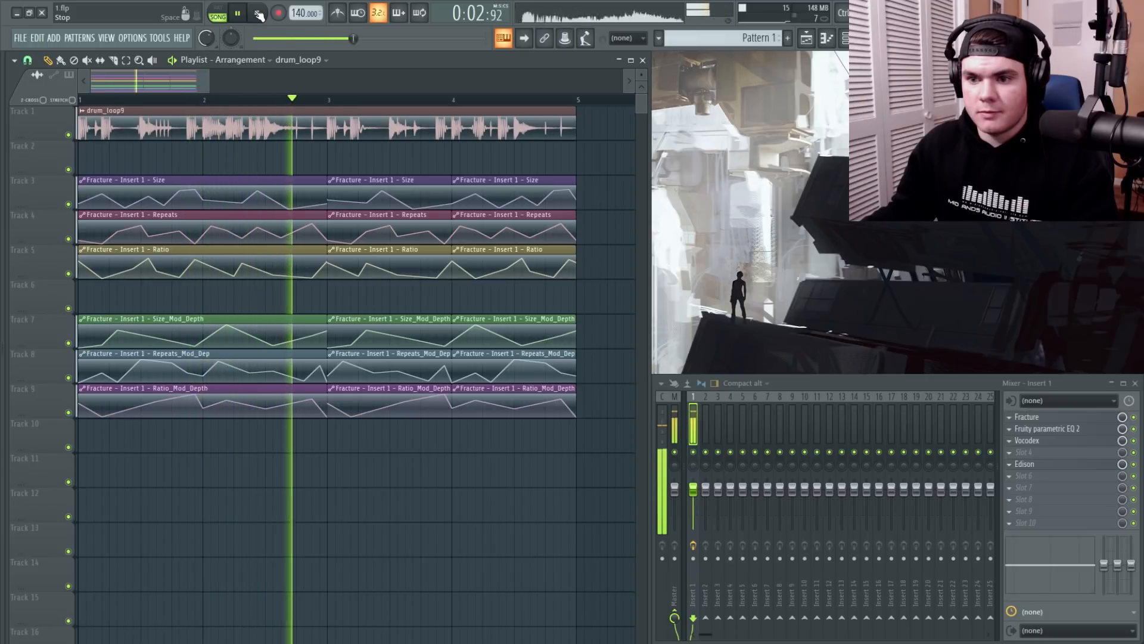
left_click(259, 15)
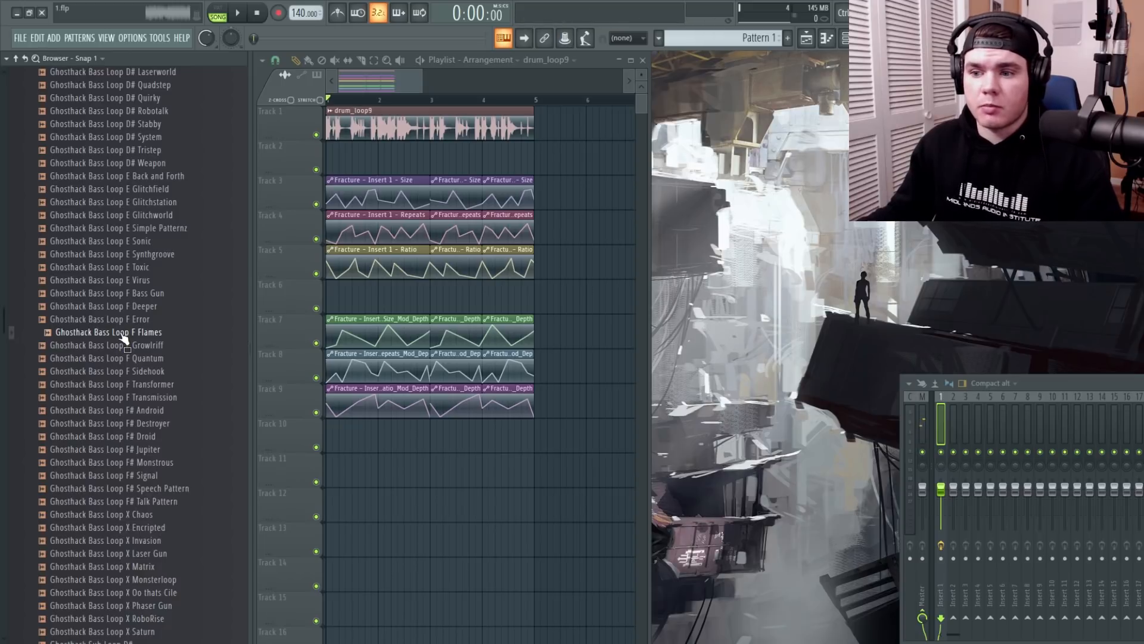
Place Ghosthack Bass Loop F Flames on Track 1 in place of drum_loop9 and set its time stretching mode to Resample.
left_click_drag(122, 337, 248, 123)
left_click(357, 233)
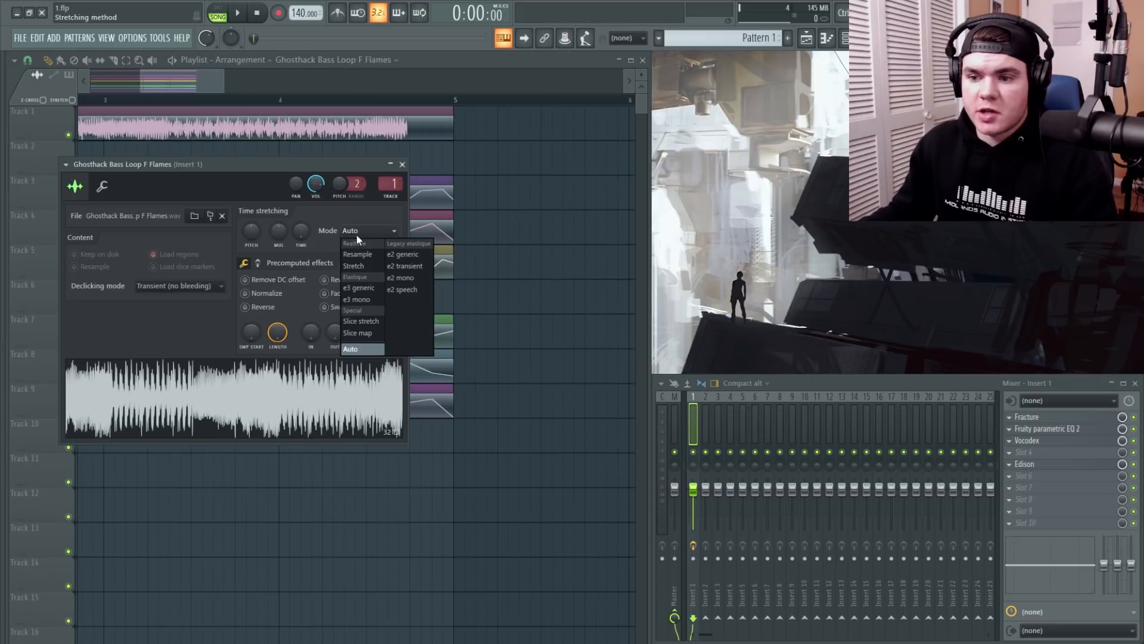
left_click(359, 245)
Set the project tempo to 150 BPM and play the bass loop from bar 1 with the Fracture automation.
left_click_drag(294, 12, 294, 3)
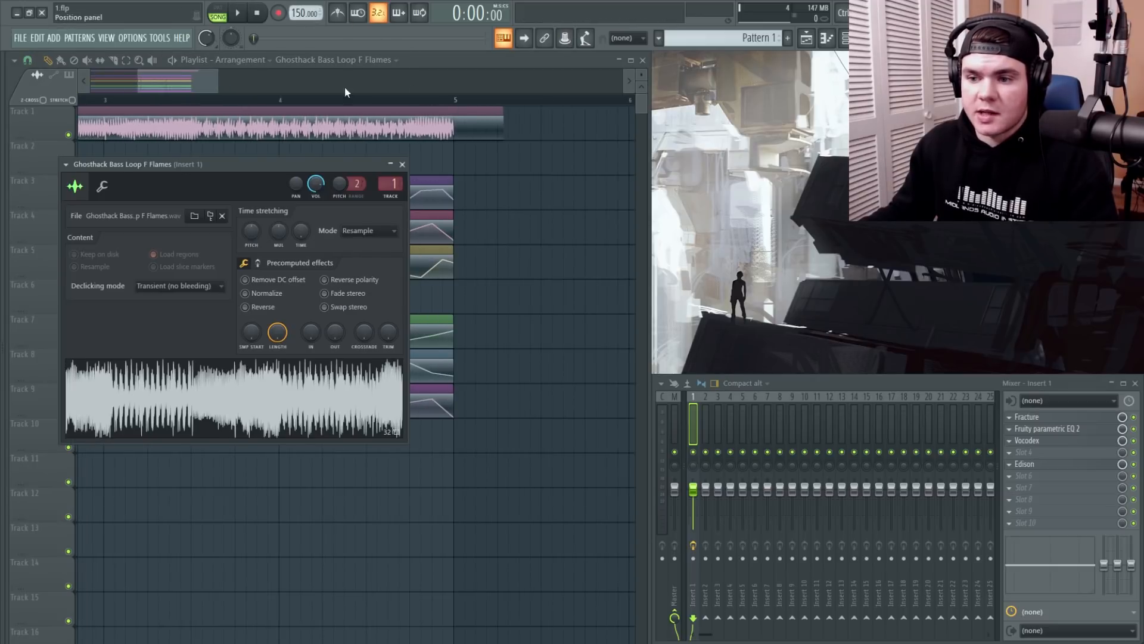
left_click(403, 165)
scroll(174, 99, "down", 3)
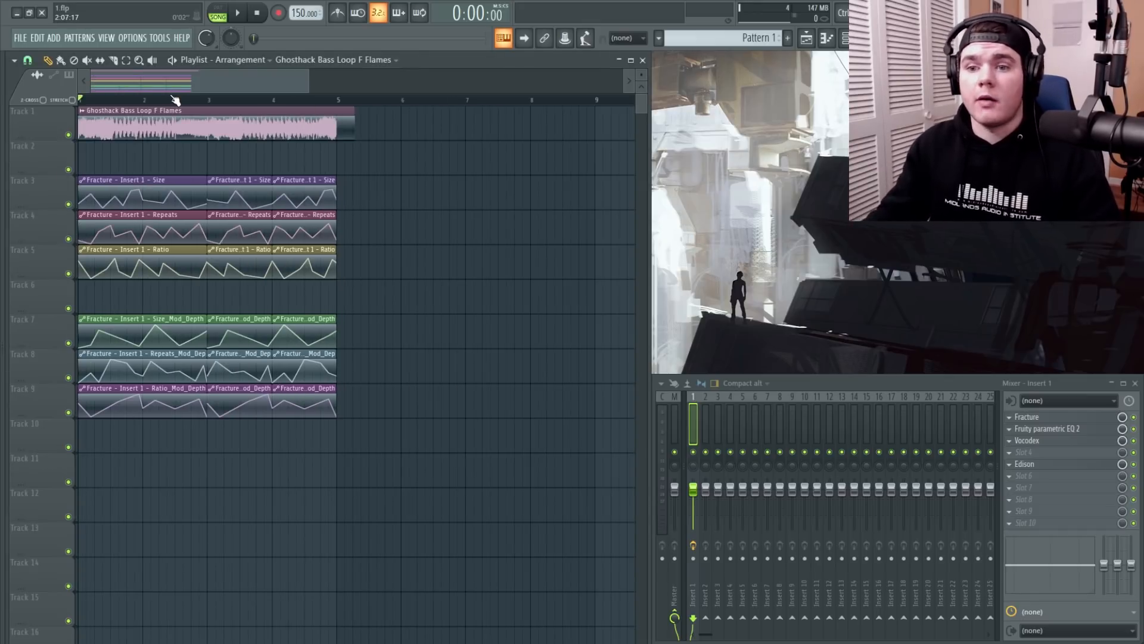
left_click_drag(175, 99, 83, 100)
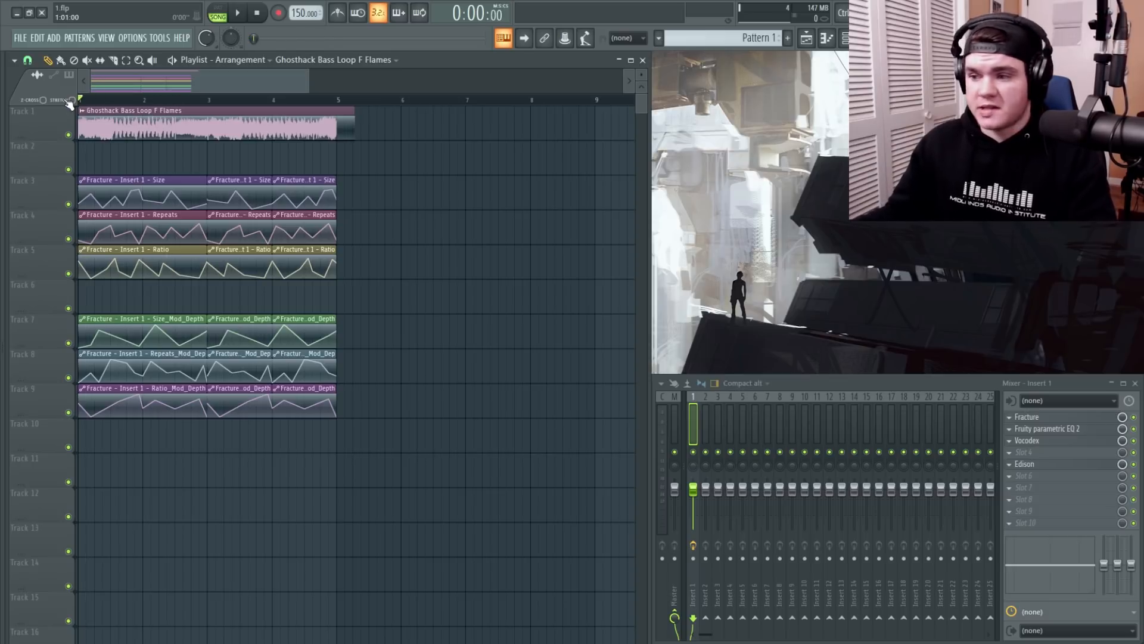
key("space")
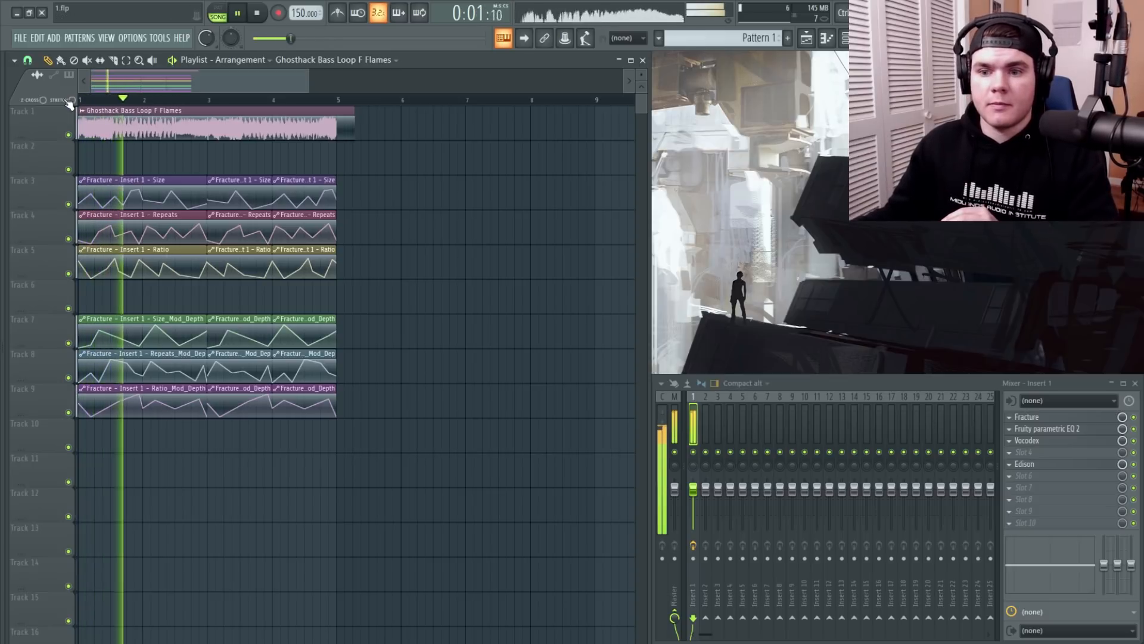
left_click(258, 13)
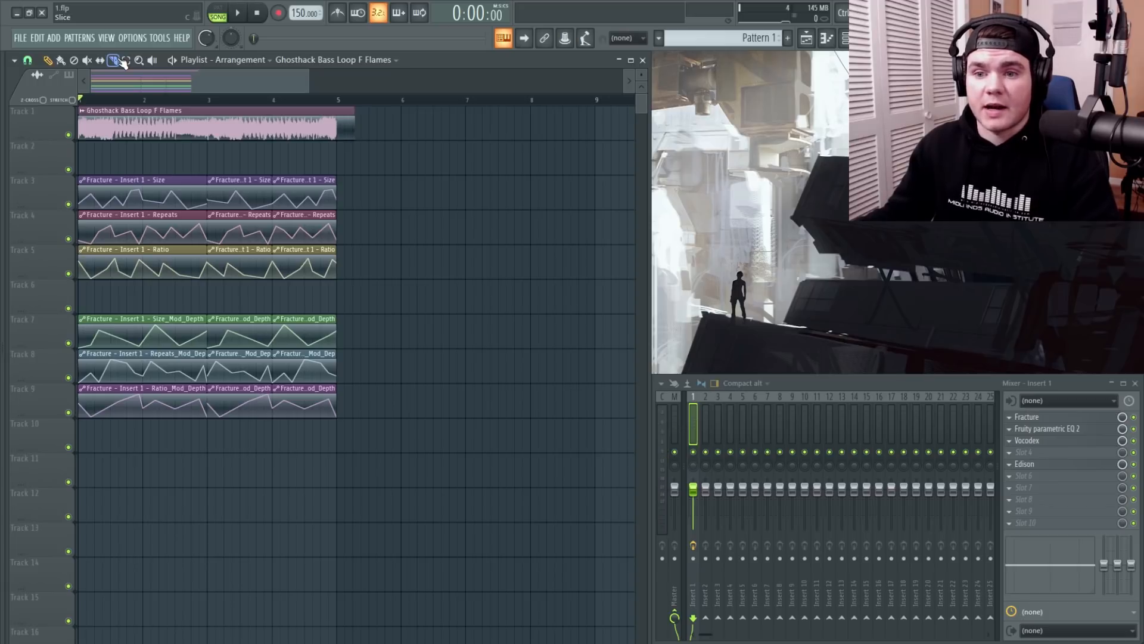
Slice the Ghosthack Bass Loop F Flames clip on Track 1 into six pieces.
left_click(118, 60)
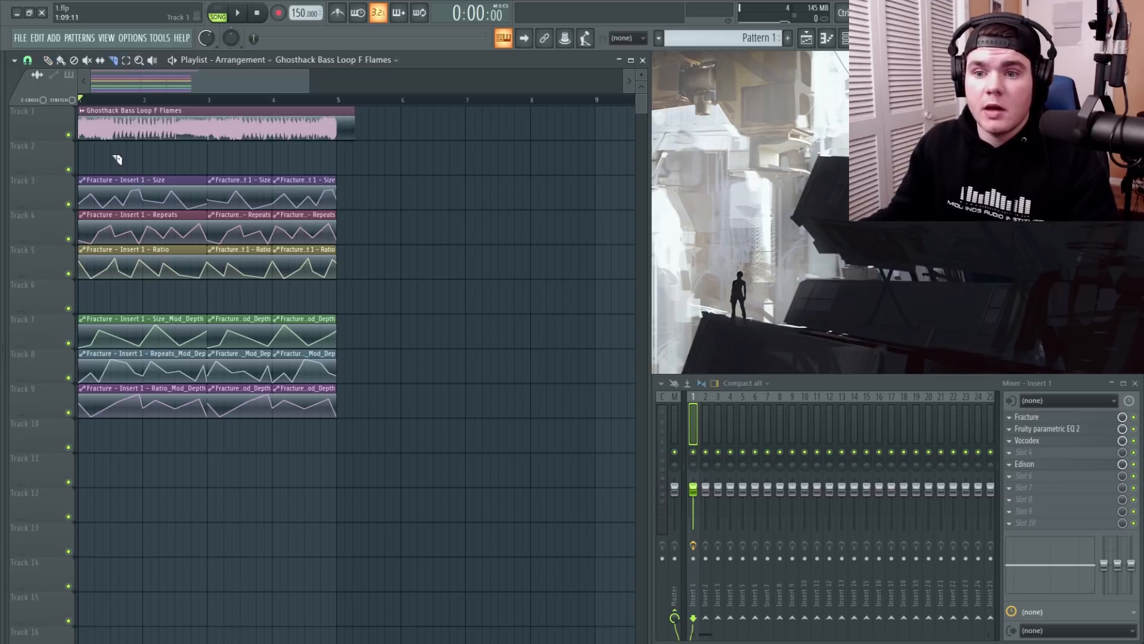
mouse_move(105, 150)
left_mouse_down()
mouse_move(105, 117)
mouse_move(152, 114)
left_mouse_up()
left_click_drag(196, 143, 194, 115)
left_click_drag(248, 141, 250, 111)
left_click_drag(306, 138, 311, 117)
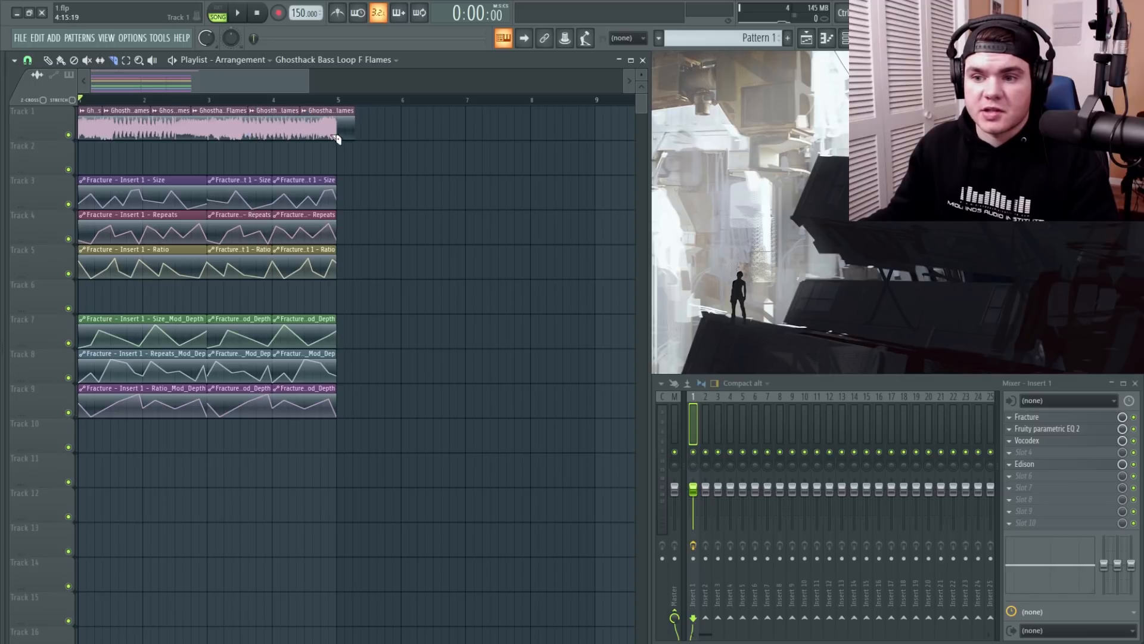
Space the first five bass loop slices apart with short gaps across bars 1 to 4 and delete the leftover last slice.
left_click(49, 60)
left_click_drag(380, 129, 168, 124)
left_click_drag(439, 154, 151, 123)
left_click_drag(359, 166, 191, 127)
left_click_drag(433, 164, 245, 128)
left_click_drag(245, 127, 267, 127)
left_click_drag(433, 171, 318, 126)
right_click(374, 135)
left_click(475, 207)
right_click(478, 206)
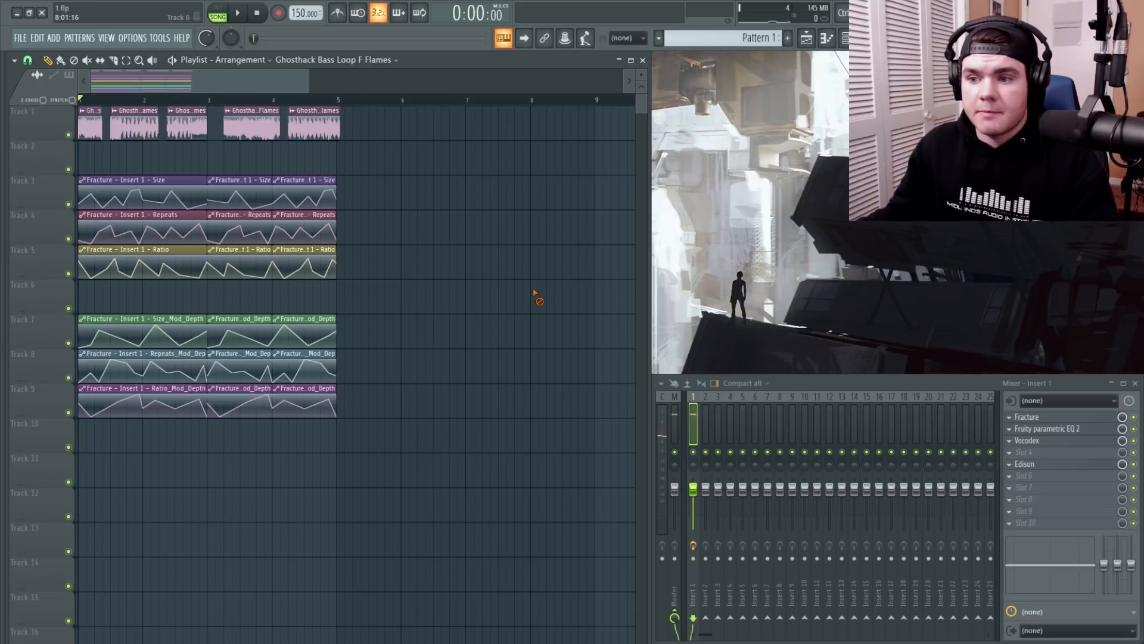
Play the gapped bass slices through the Fracture automation and stop playback.
key("space")
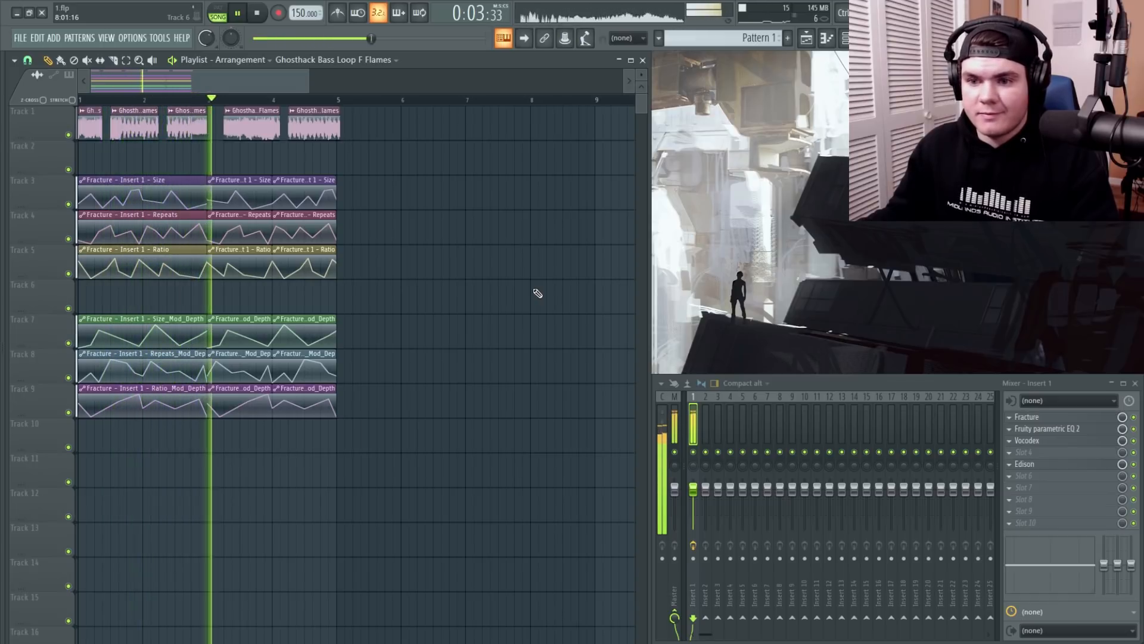
key("space")
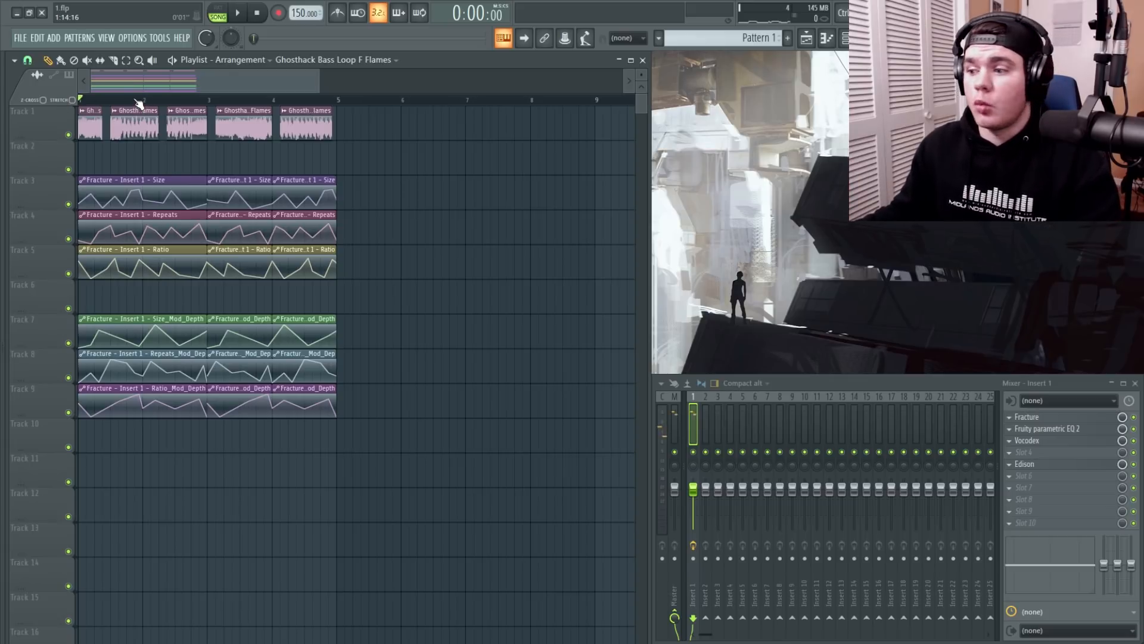
Record the gapped bass loop into Edison on Insert 1, playing the arrangement from bar 1.
left_click_drag(102, 101, 51, 122)
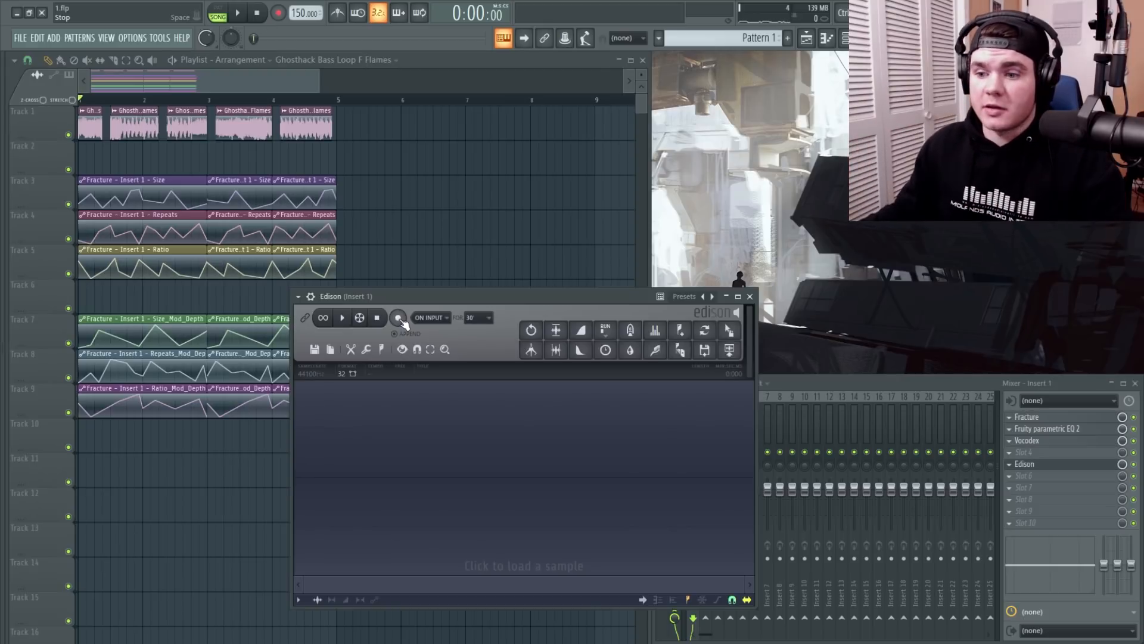
left_click(399, 319)
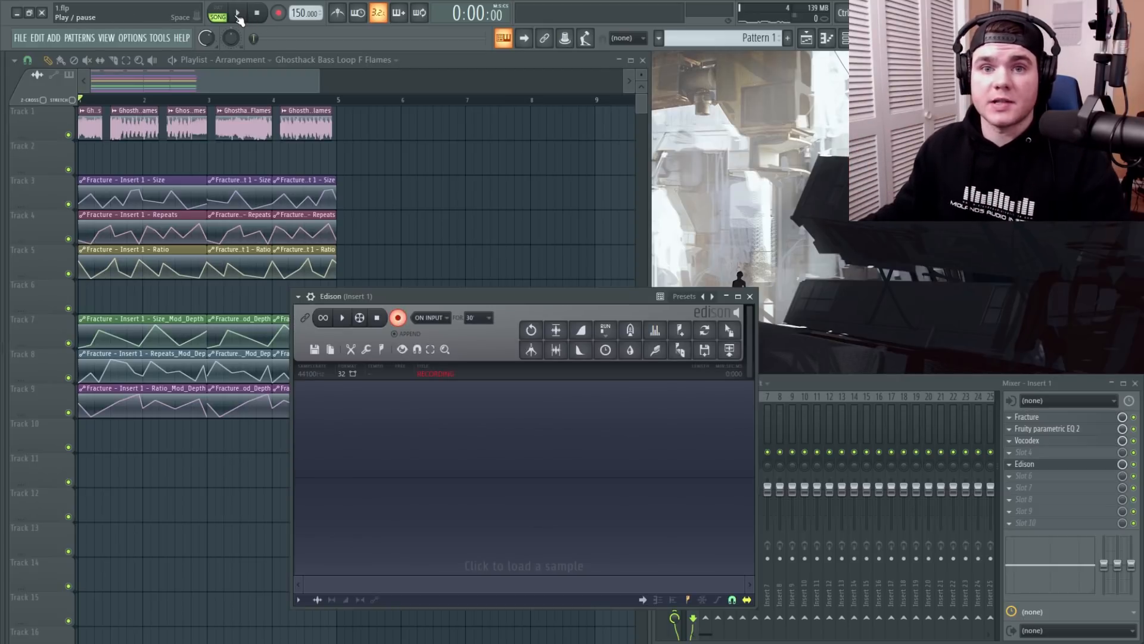
left_click(235, 14)
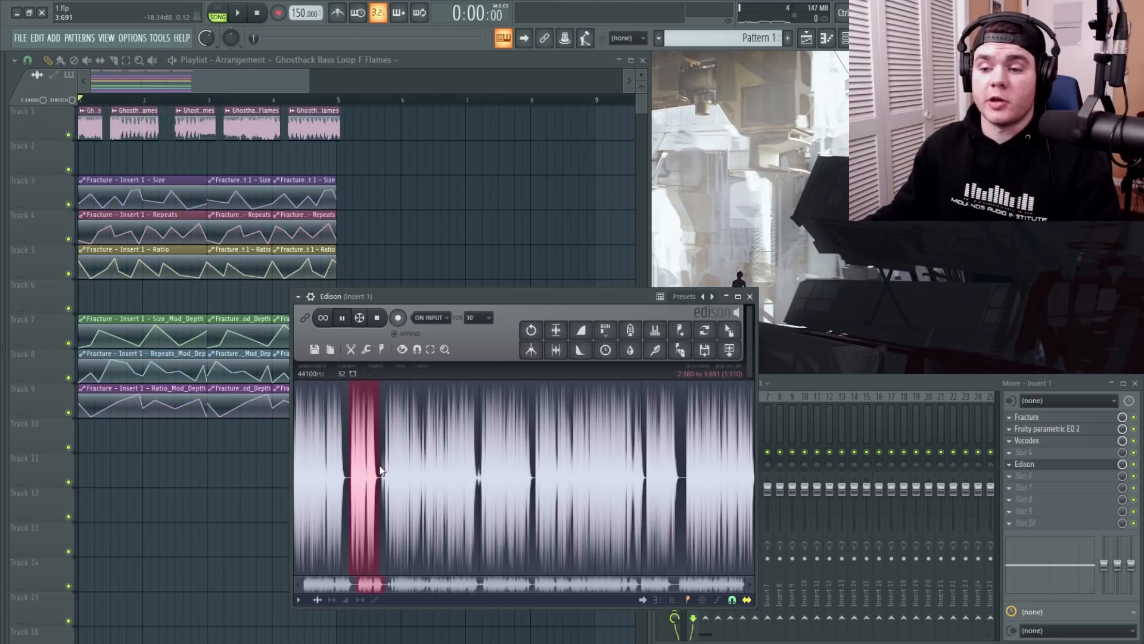
Audition several short selections of the recorded bass loop in Edison to find usable glitch sections.
key("space")
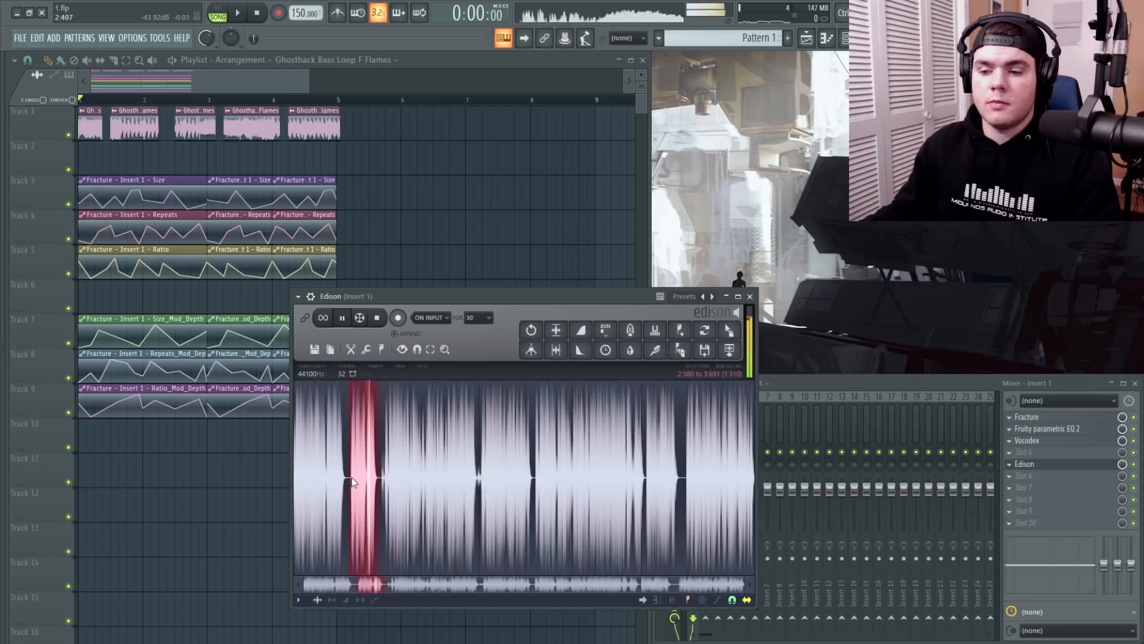
left_click_drag(353, 478, 368, 486)
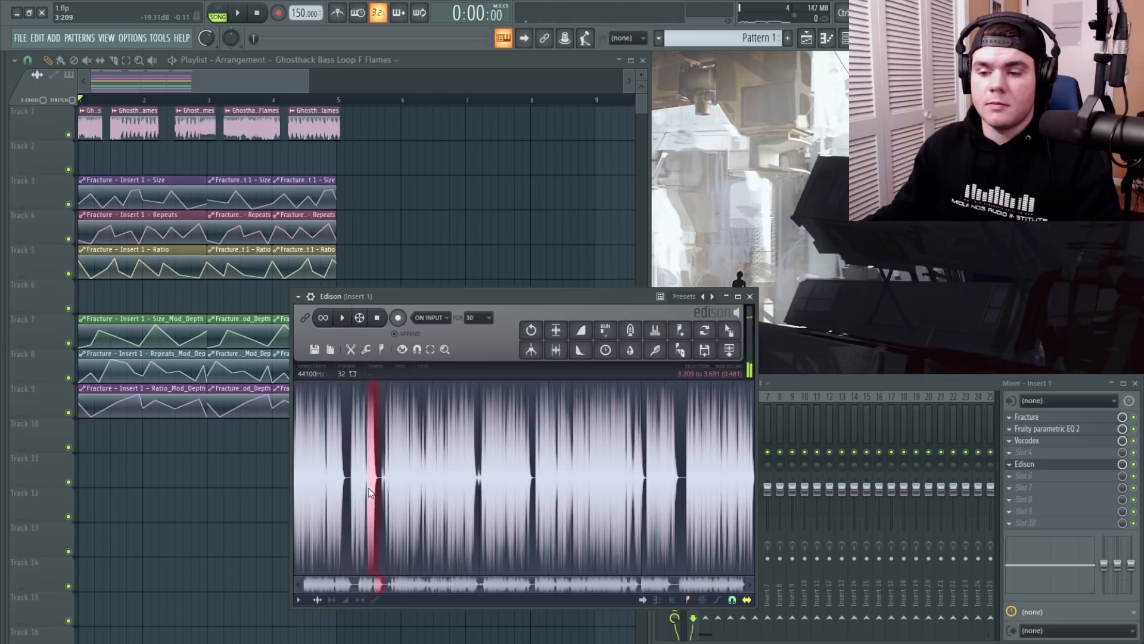
key("space")
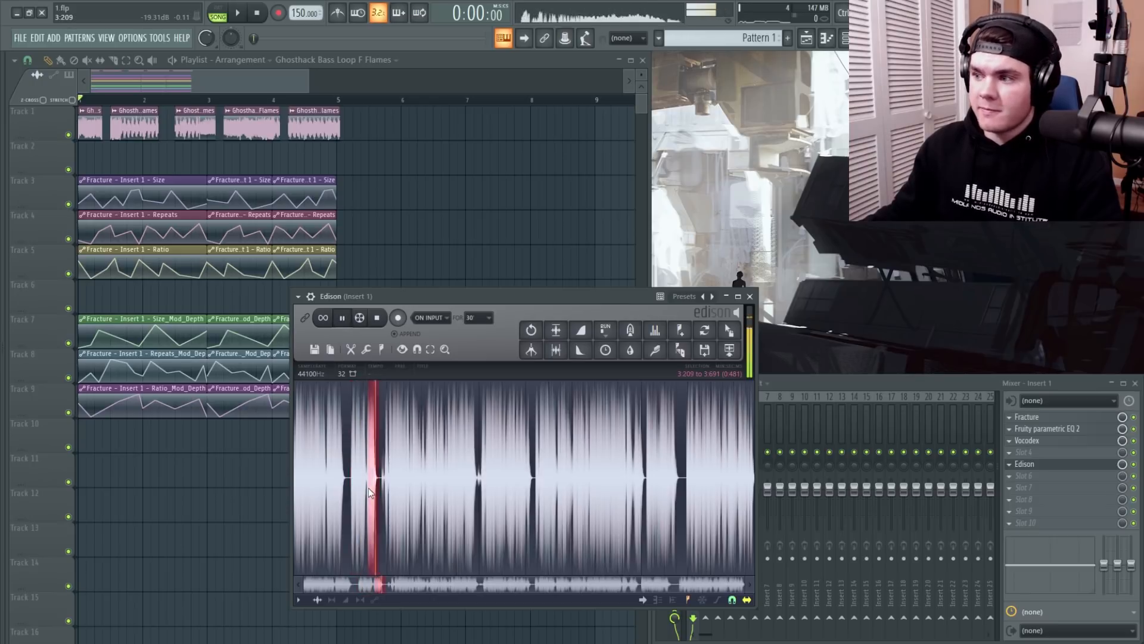
left_click_drag(368, 488, 426, 466)
key("space")
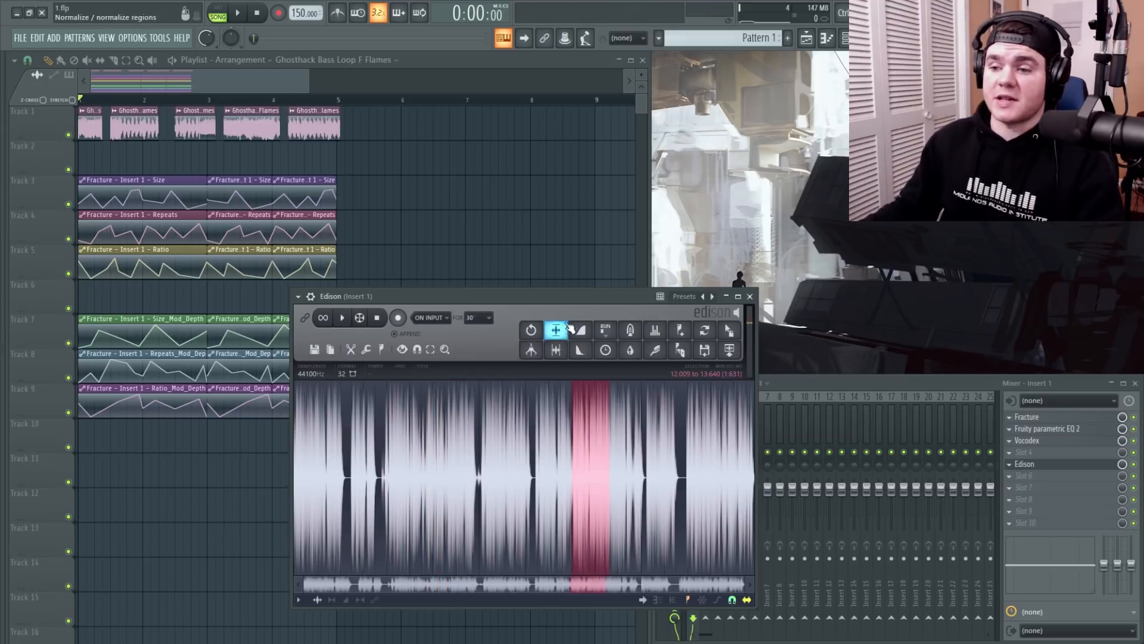
key("space")
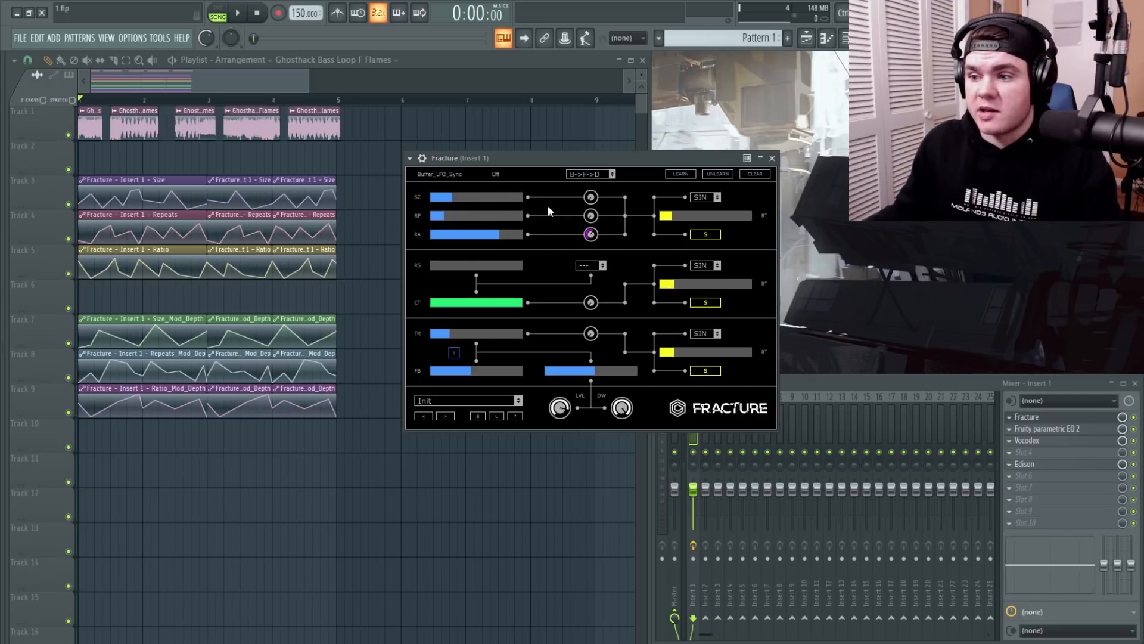
Try Fracture's delay time modulation depth and browse its preset list without loading a preset.
left_click_drag(592, 332, 600, 250)
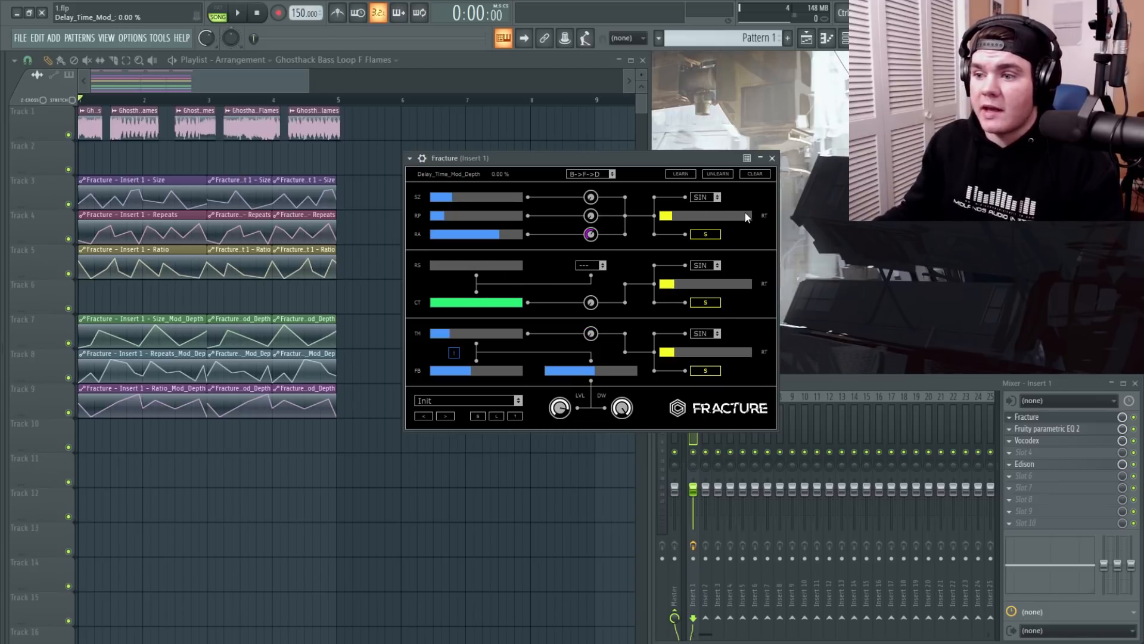
left_click(485, 400)
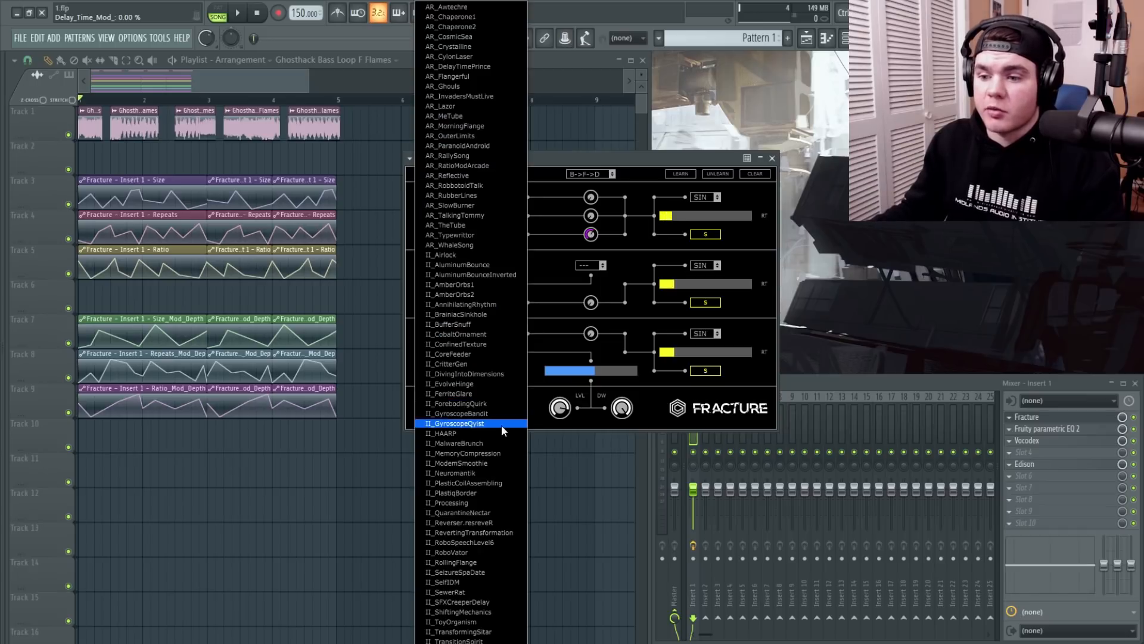
left_click(537, 398)
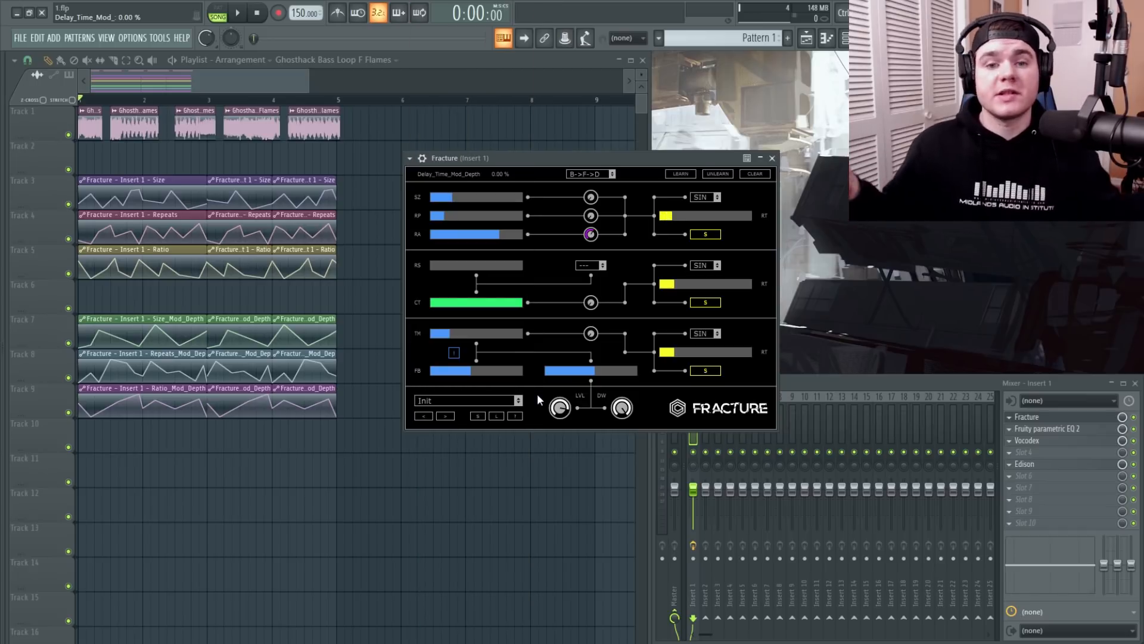